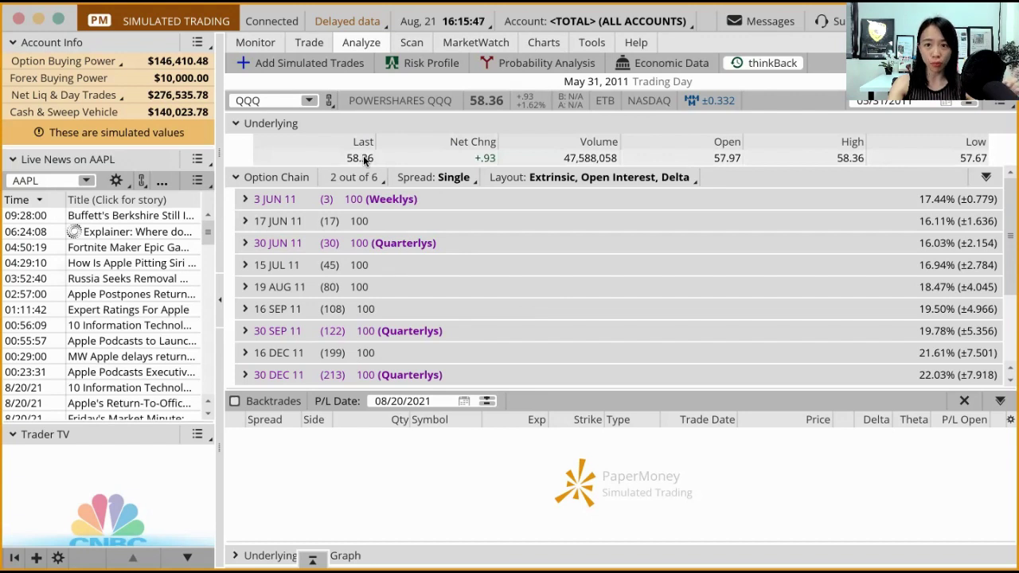
Step: Set the thinkBack historical date for QQQ to May 31, 2012
left_click(946, 102)
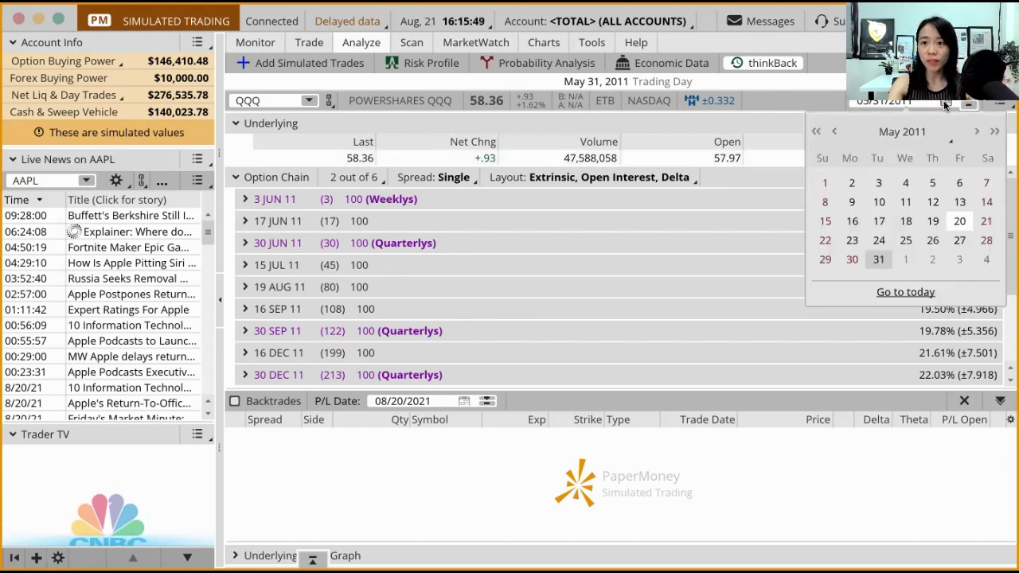
left_click(977, 132)
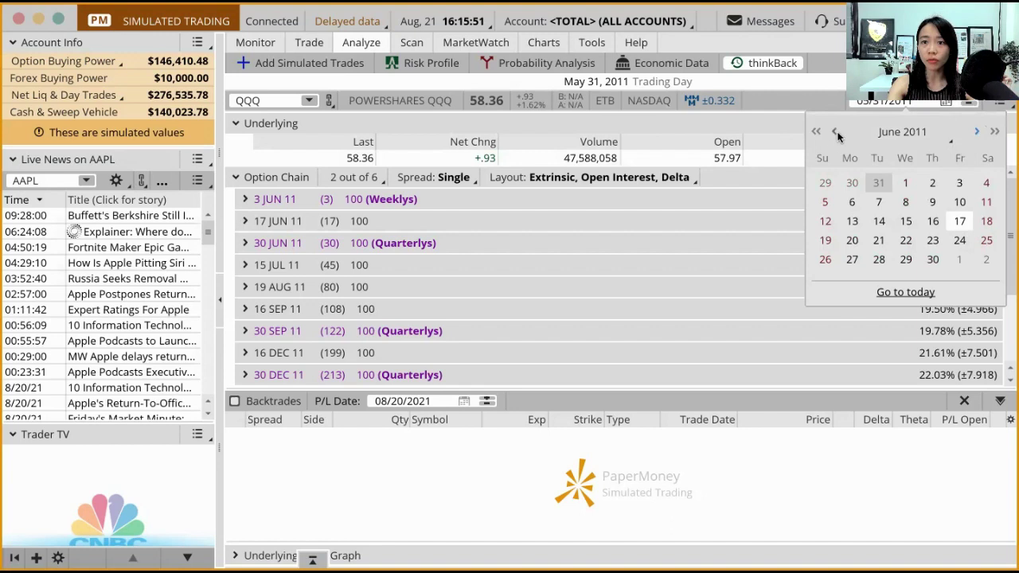
left_click(836, 132)
left_click(994, 131)
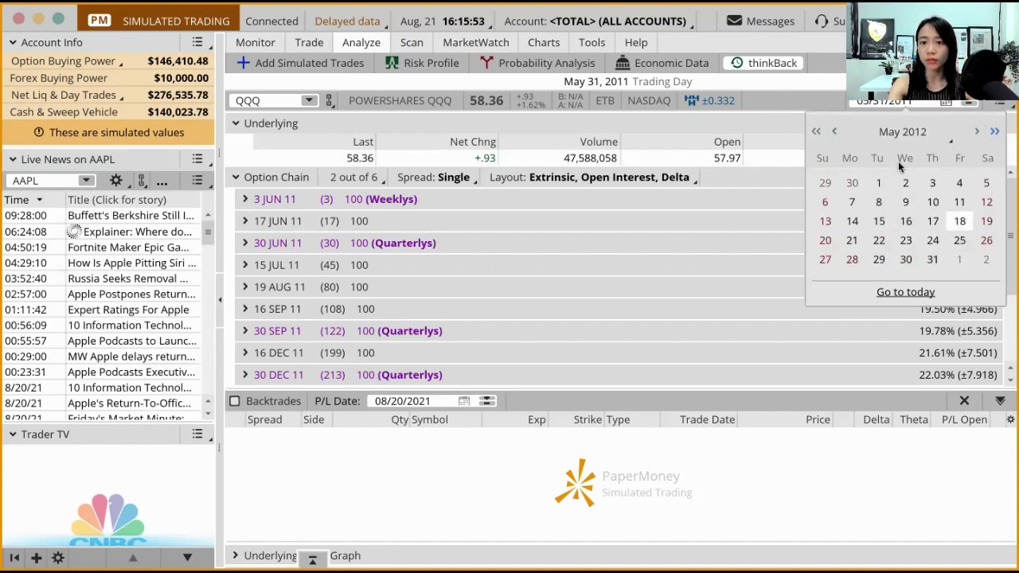
left_click(932, 260)
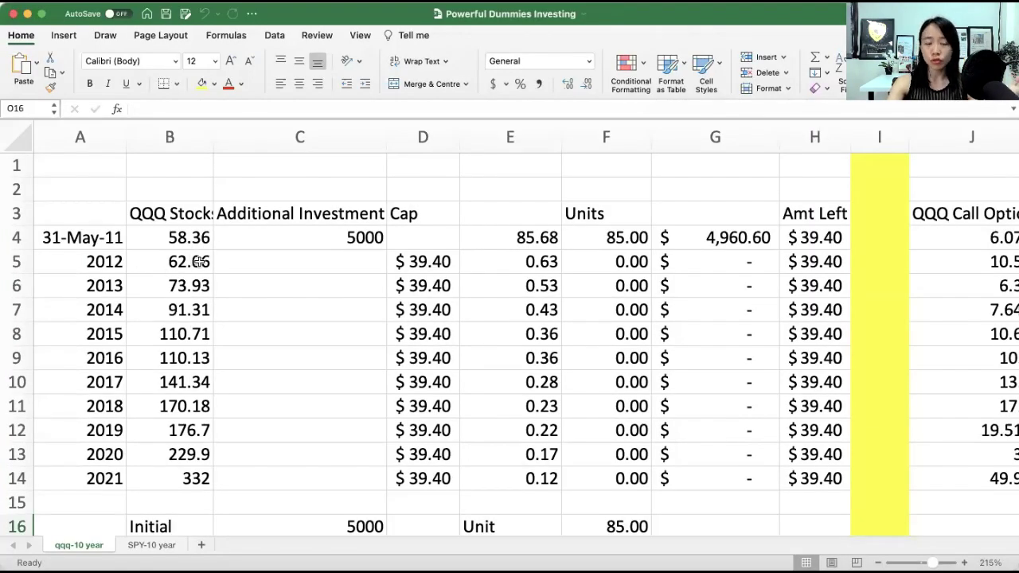
Step: Switch to the Excel workbook and review the yearly QQQ stock prices in B4:B14 on the qqq-10 year sheet
left_click_drag(178, 242, 190, 478)
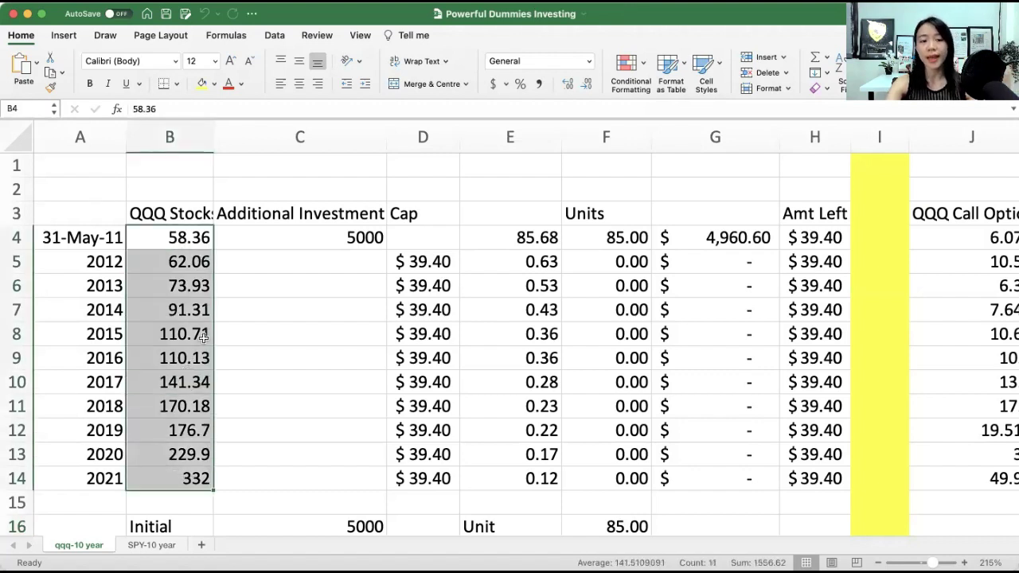
left_click(180, 288)
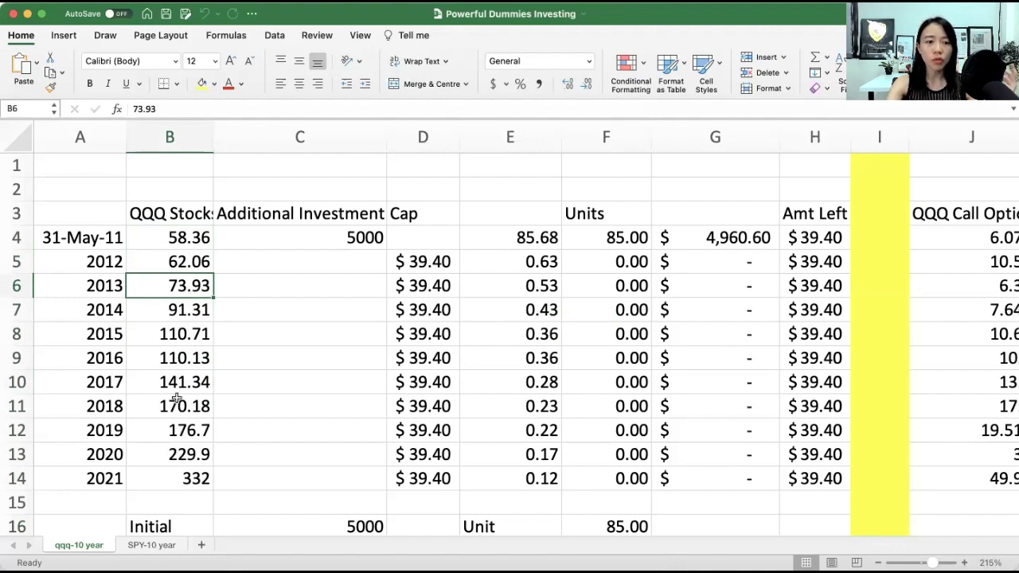
left_click(181, 316)
left_click(178, 339)
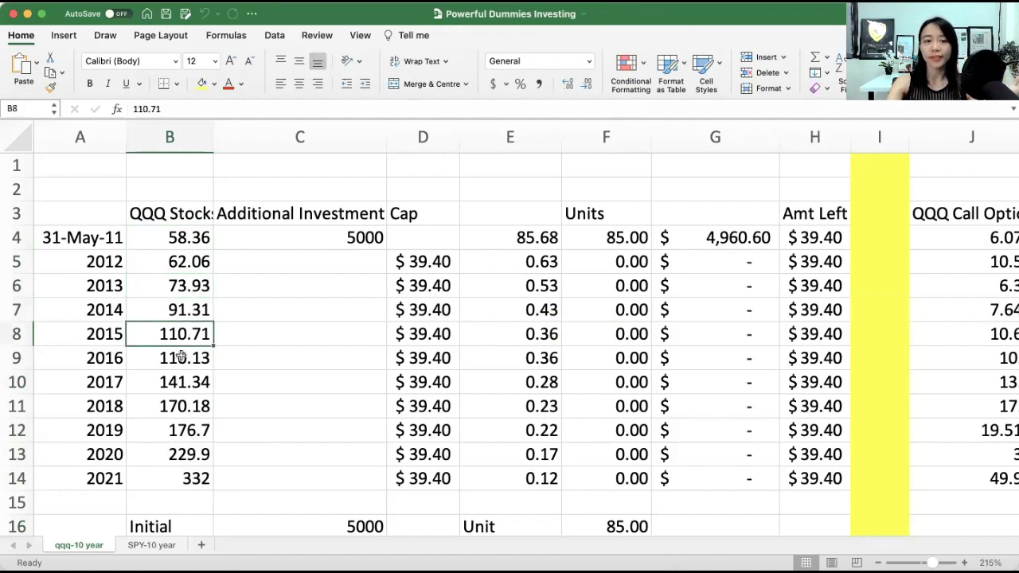
left_click(188, 484)
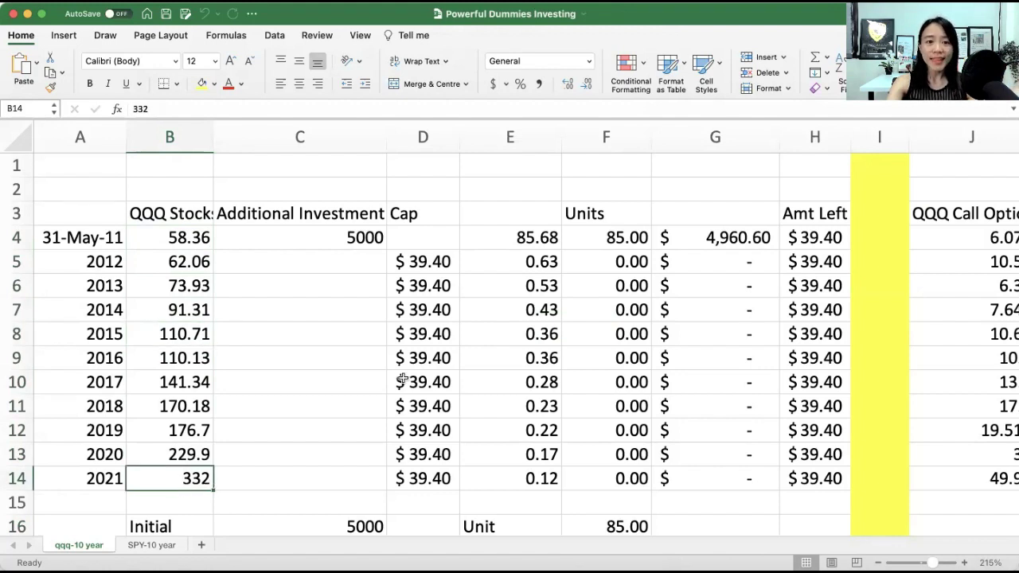
Step: Review the initial investment in C4, the amount spent on stock in G4, and the start and end dates in column A
left_click(299, 239)
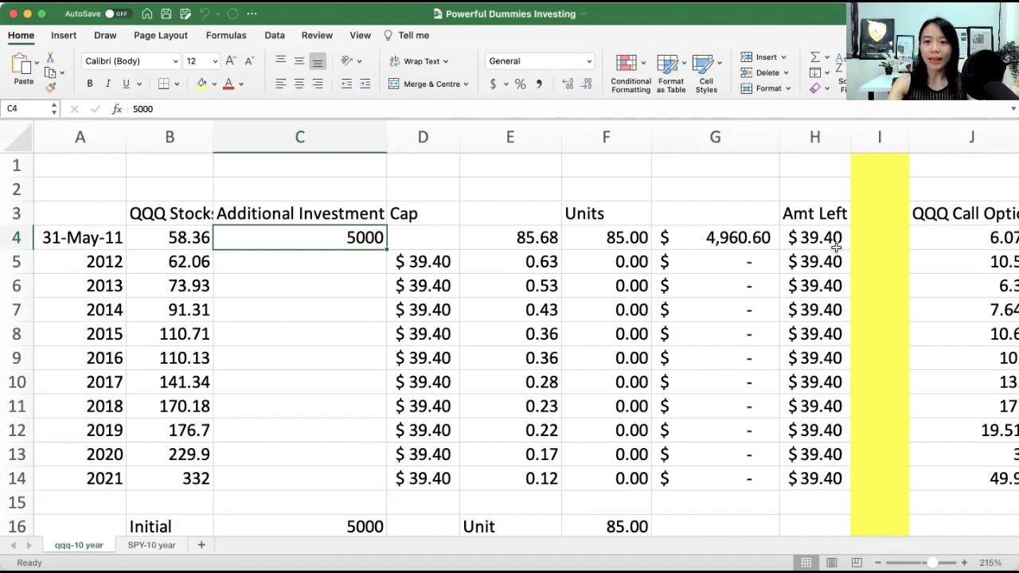
left_click(737, 238)
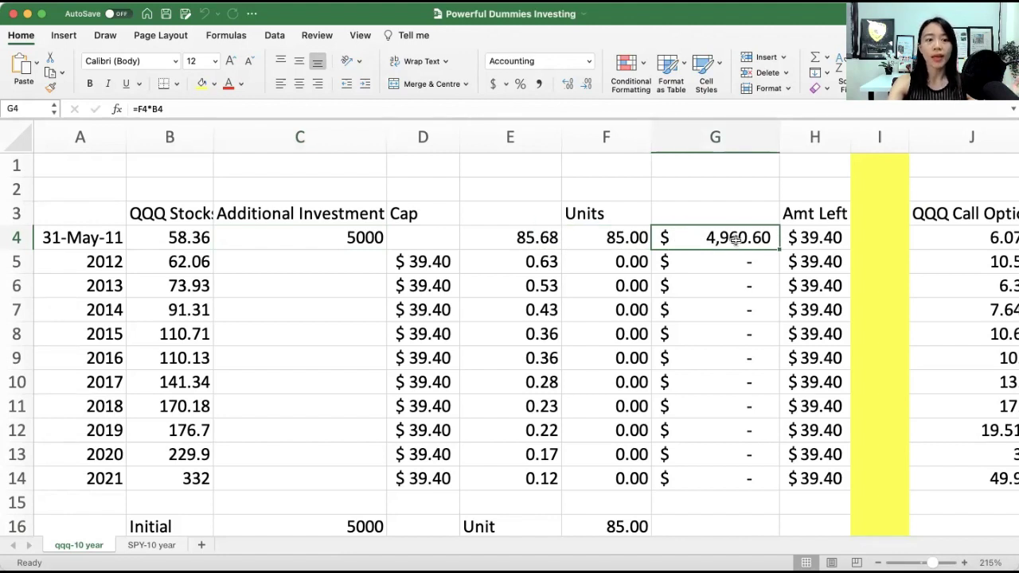
left_click(104, 239)
left_click(103, 478)
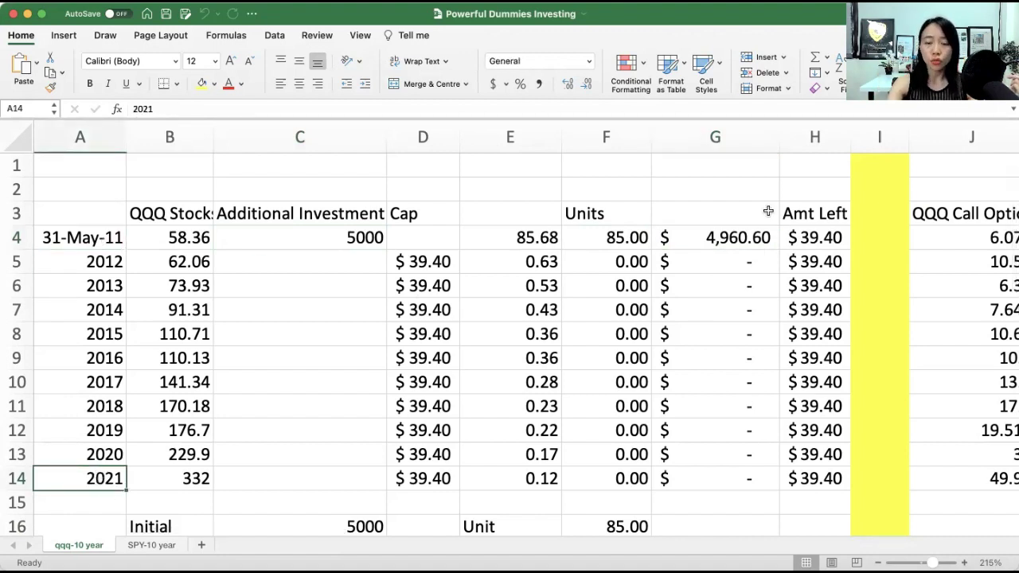
left_click(740, 232)
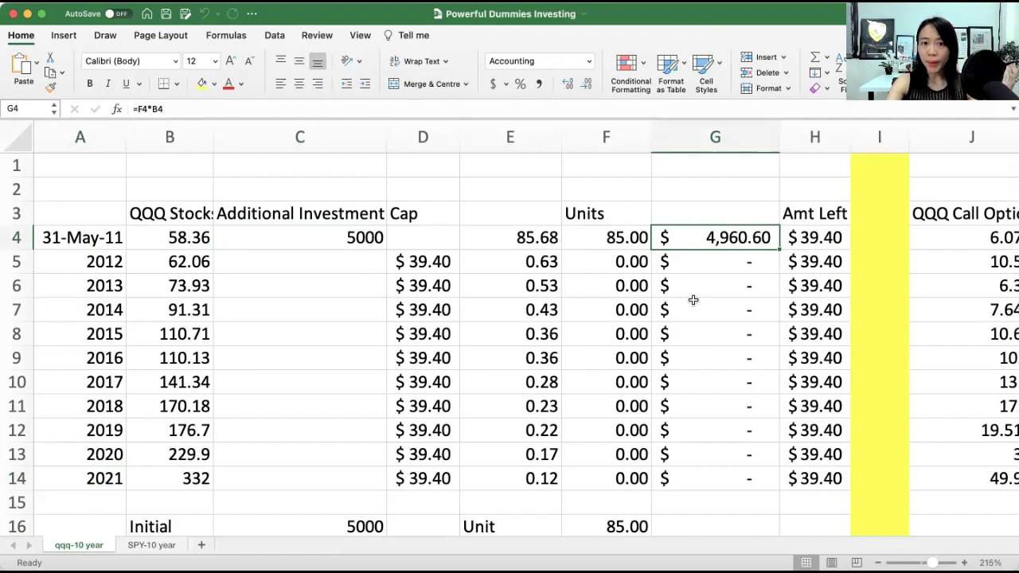
Step: Compare the first and last QQQ prices in B4 and B14, and inspect the formula behind the Now value in F18
scroll(694, 299, "down", 5)
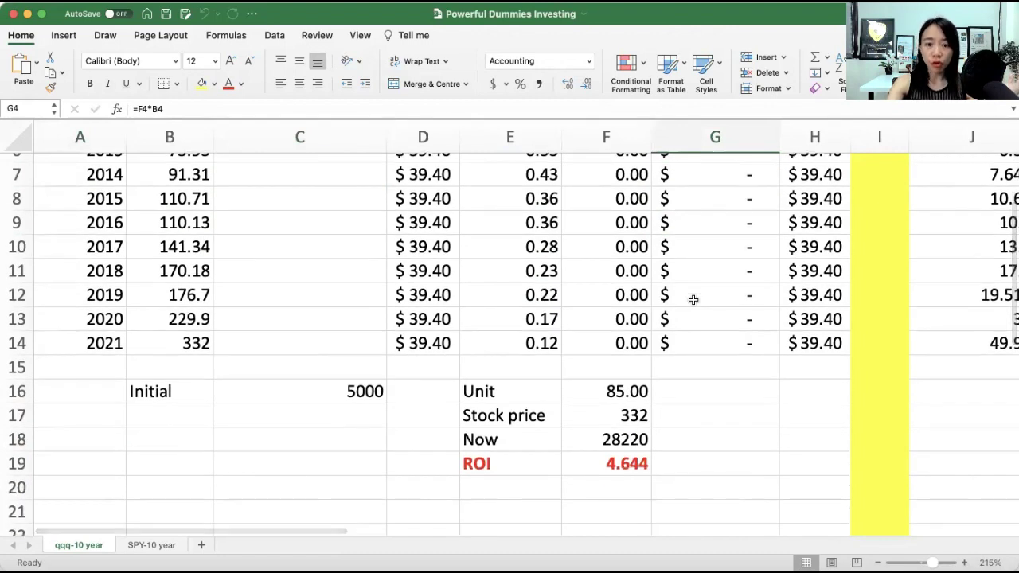
scroll(601, 390, "up", 5)
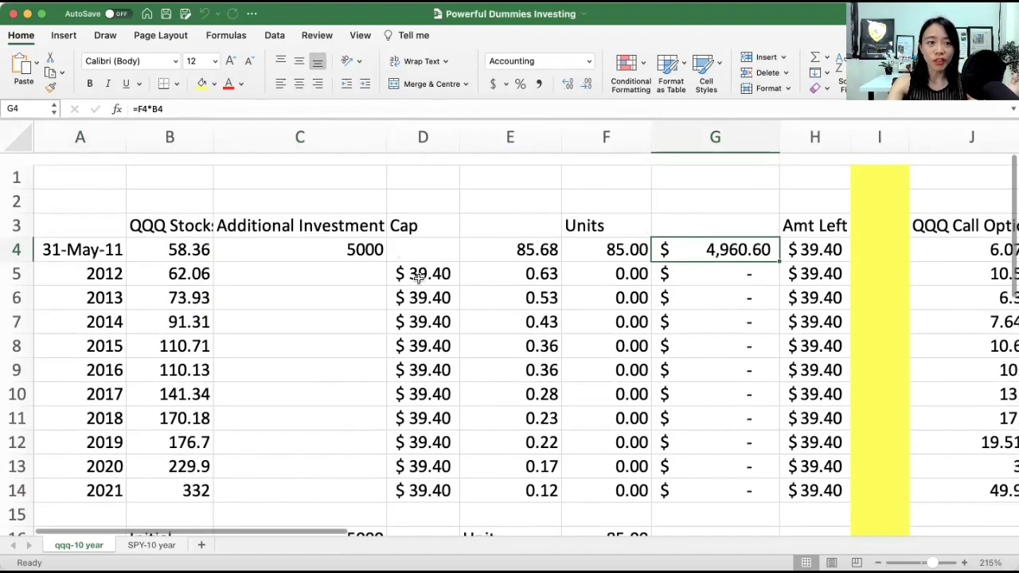
left_click(209, 241)
scroll(219, 424, "down", 5)
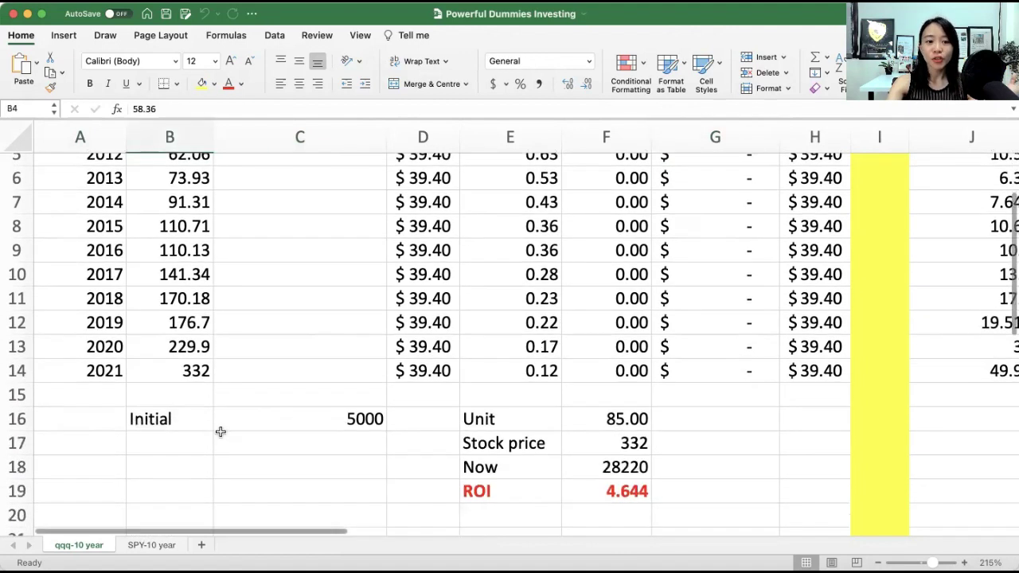
left_click(177, 352)
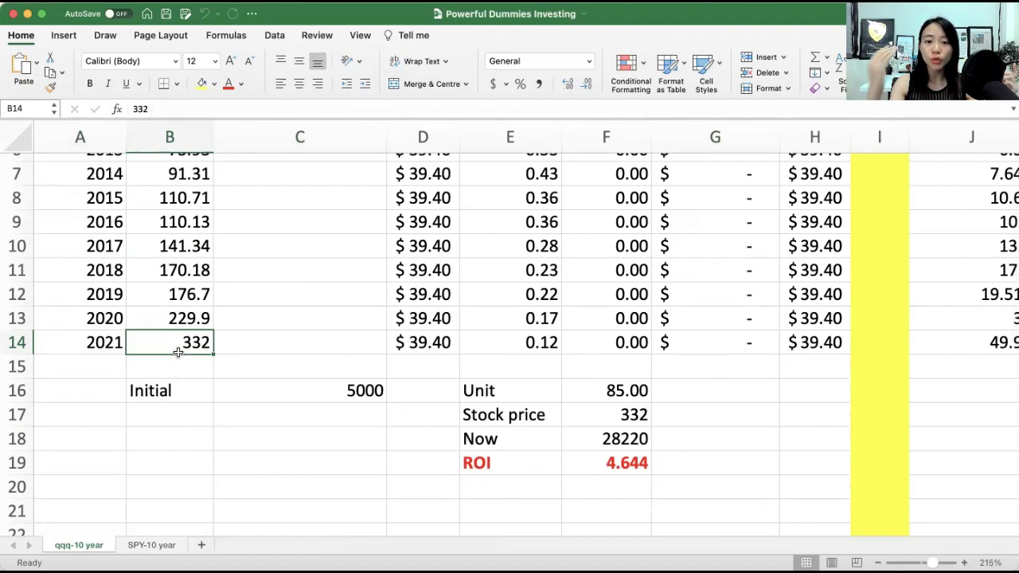
double_click(594, 437)
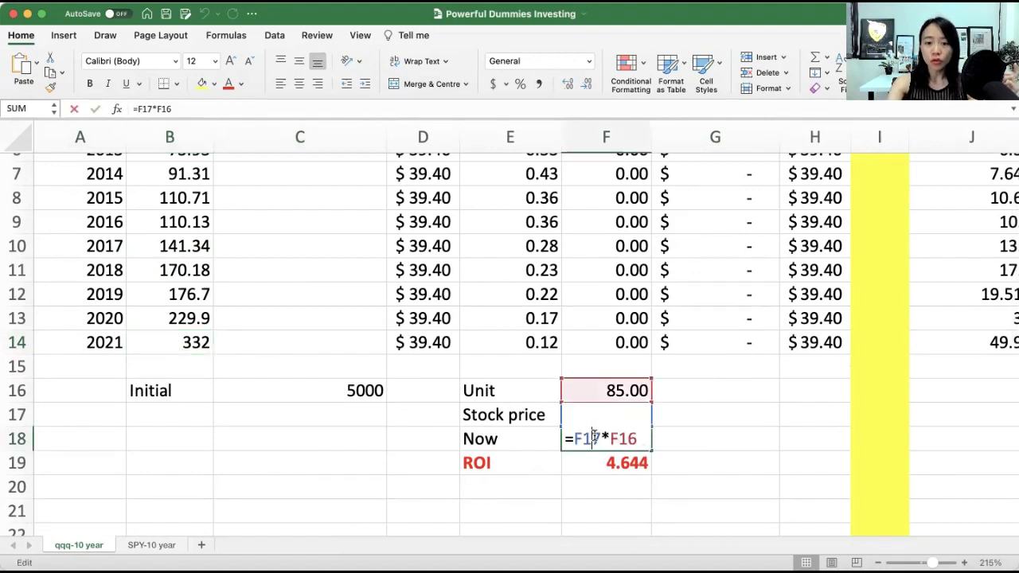
left_click(668, 443)
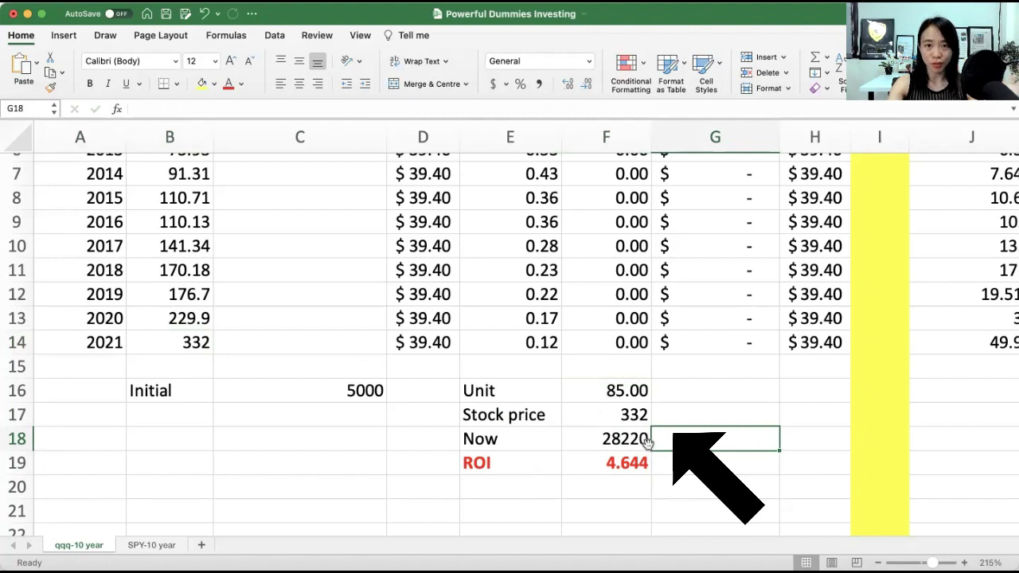
Step: Compare the invested amount with the ROI summary, and bring the QQQ Call Option columns into view
scroll(647, 442, "up", 5)
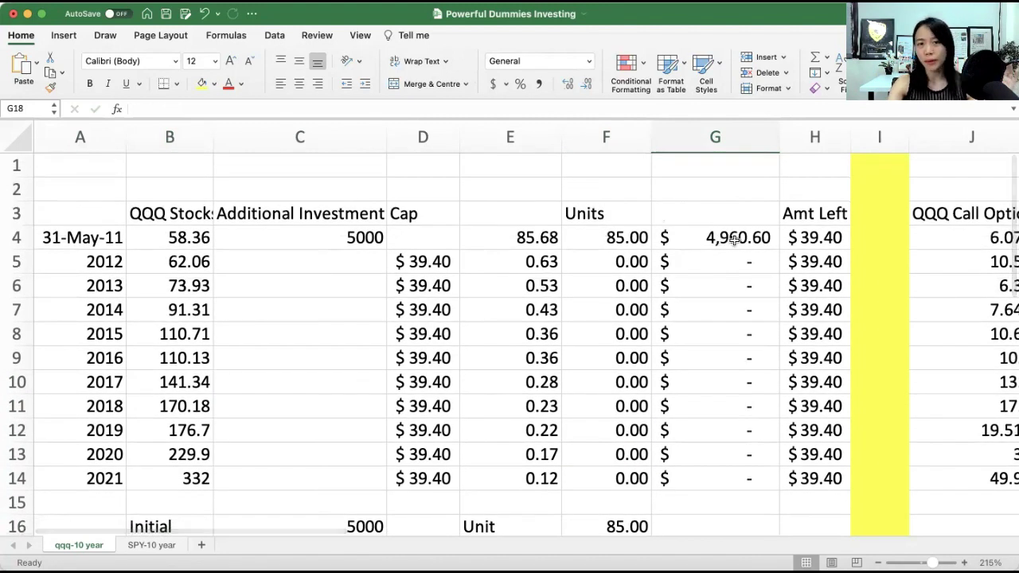
scroll(710, 360, "down", 5)
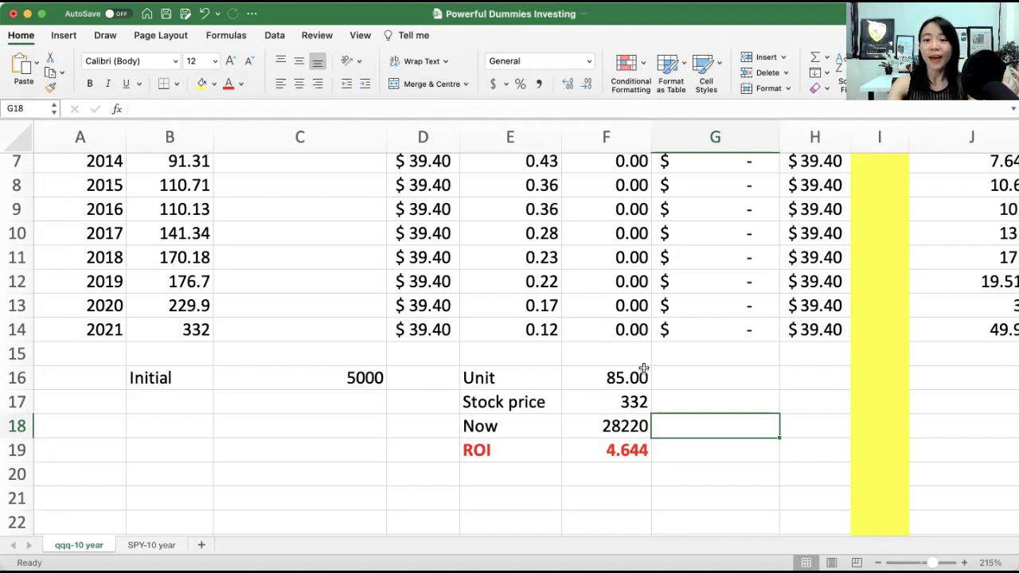
scroll(644, 368, "up", 1)
scroll(644, 368, "right", 10)
scroll(643, 368, "up", 3)
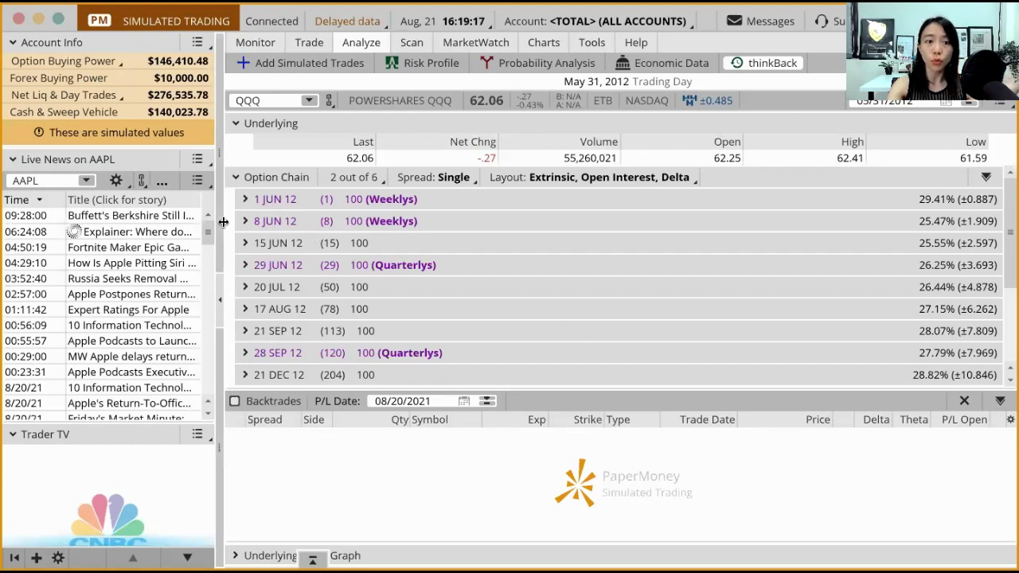
Step: In thinkorswim, set the QQQ historical date to May 31, 2011 and pick the ask price of the 18 JAN 13 58-strike call
left_click(946, 102)
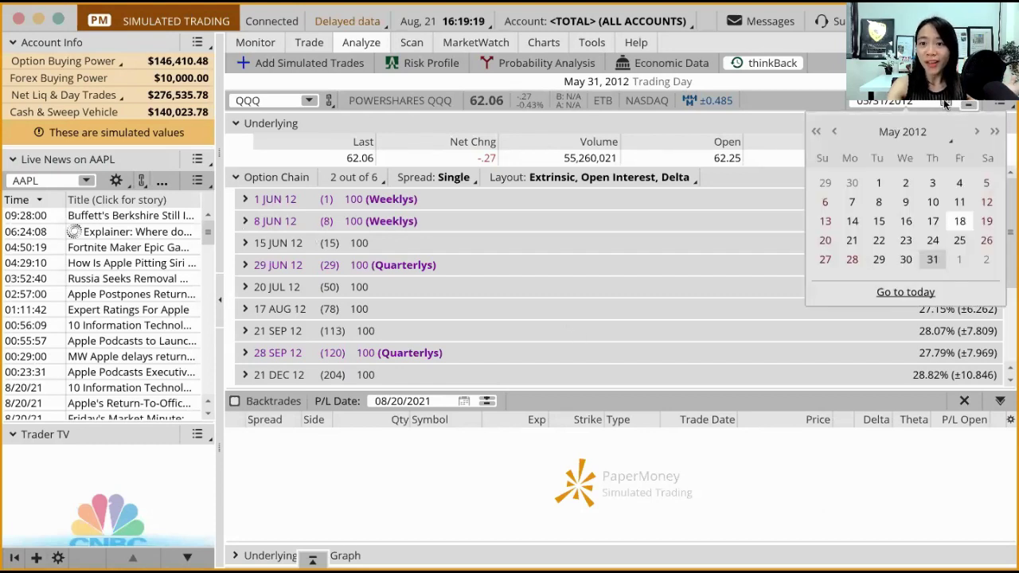
left_click(817, 131)
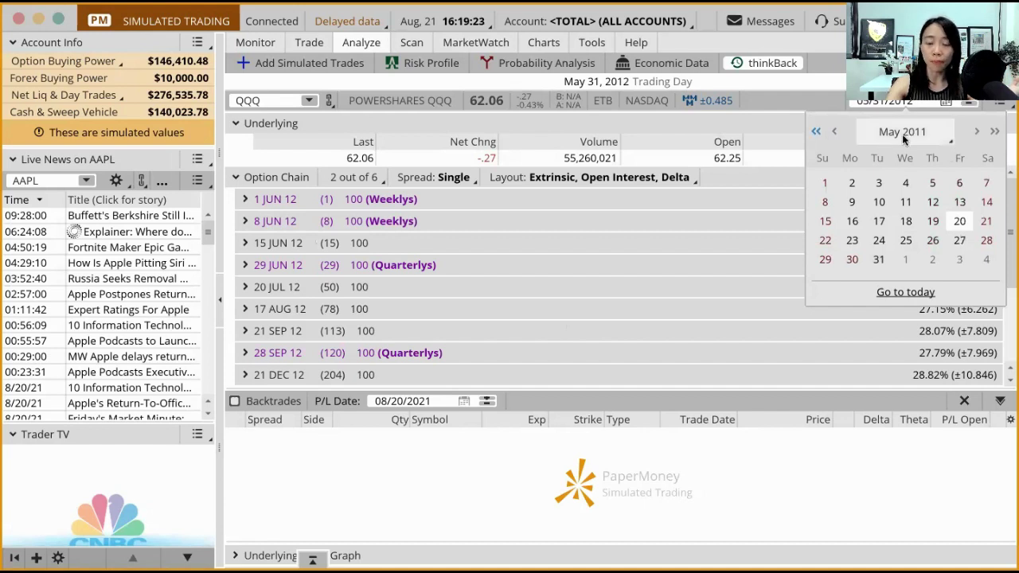
left_click(879, 260)
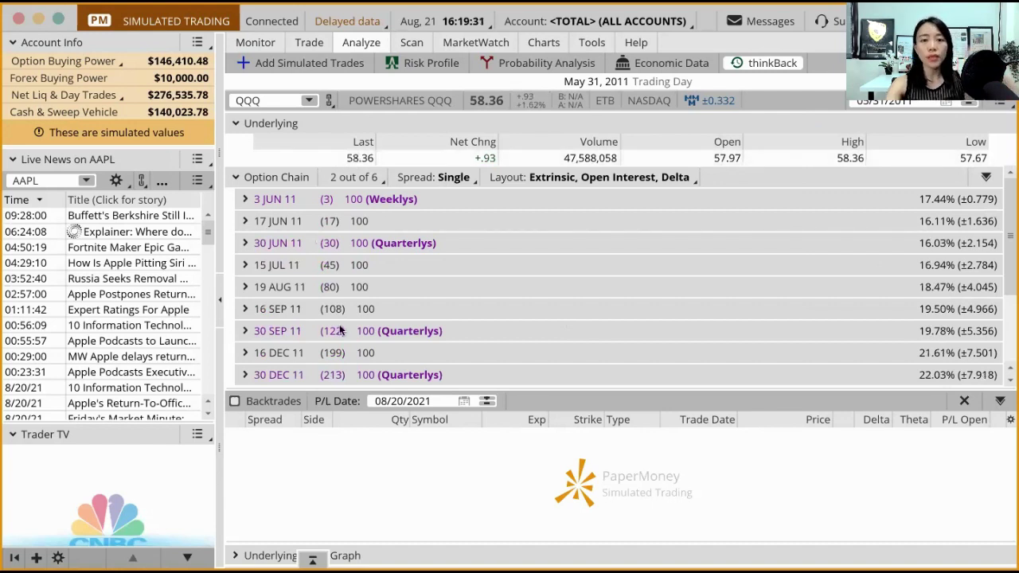
scroll(344, 330, "down", 3)
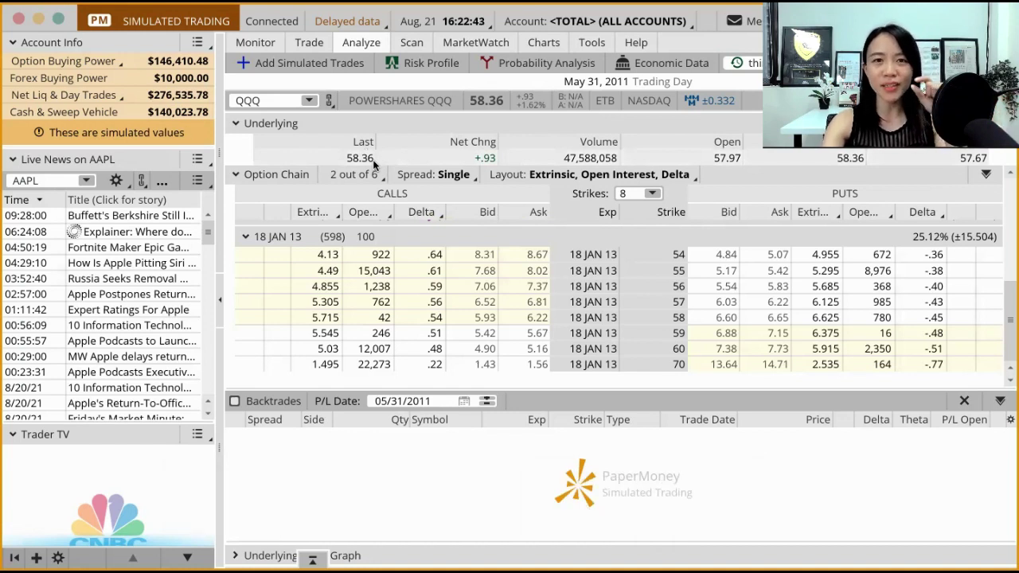
left_click(521, 317)
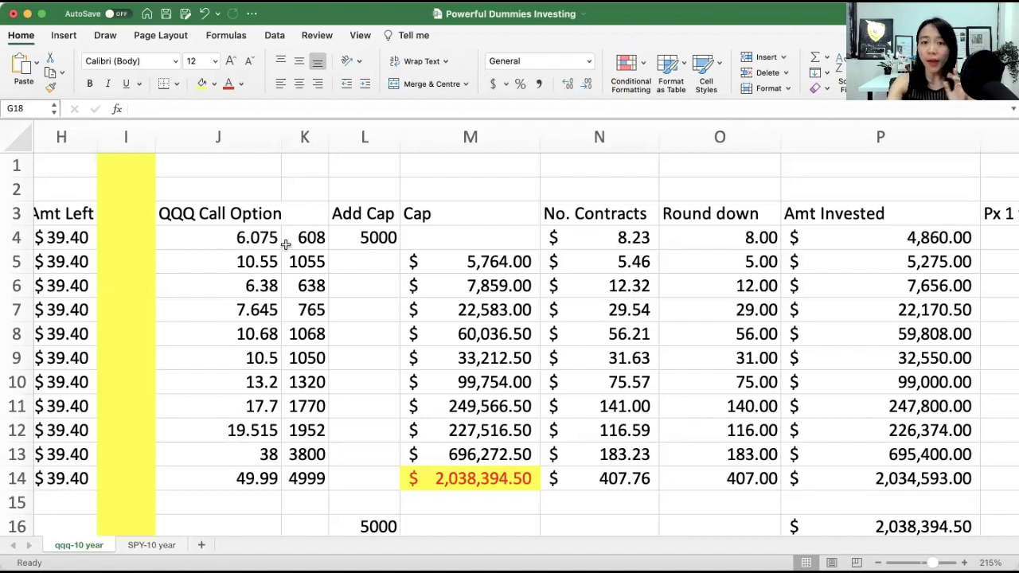
Step: Back in Excel, examine the QQQ Call Option calculations, from option price and contract count to amount invested, price one year later and profit/loss
scroll(352, 240, "up", 5)
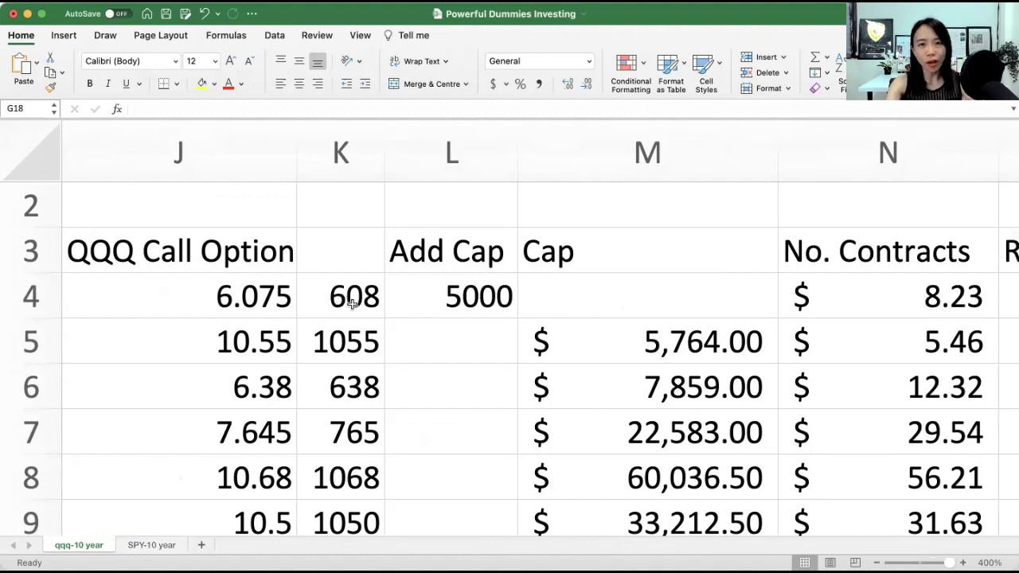
scroll(501, 298, "right", 3)
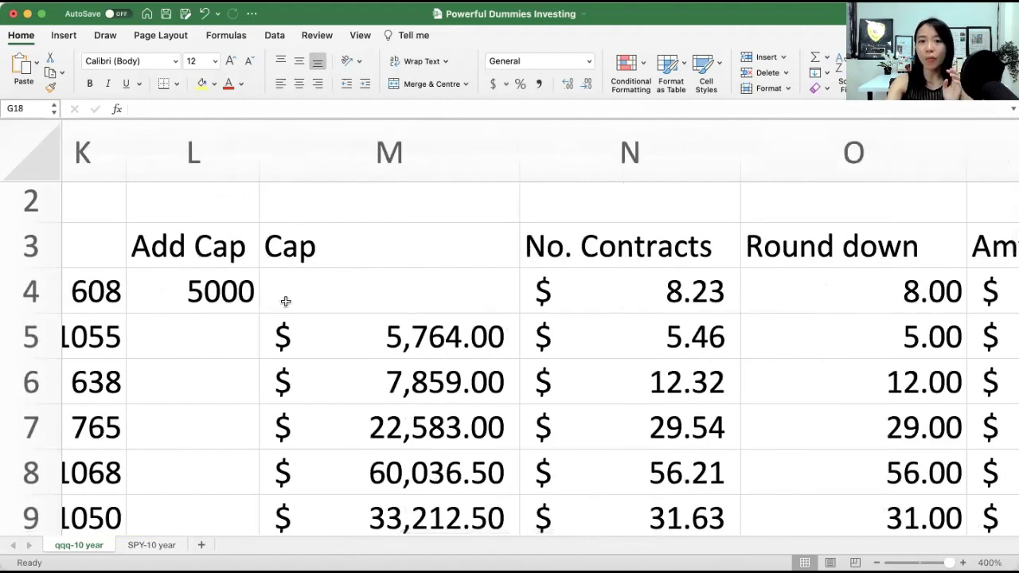
scroll(279, 299, "right", 3)
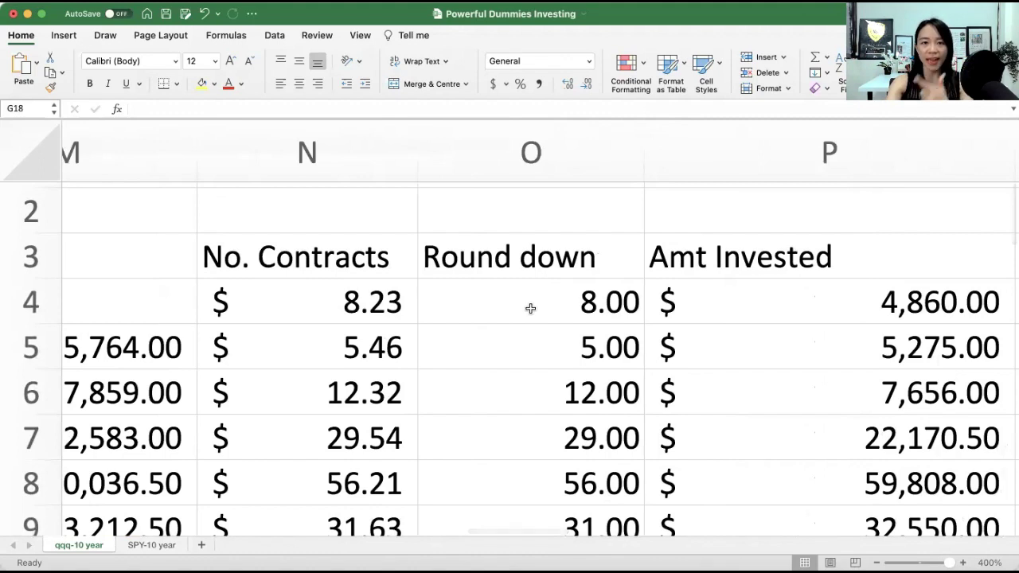
scroll(531, 308, "right", 3)
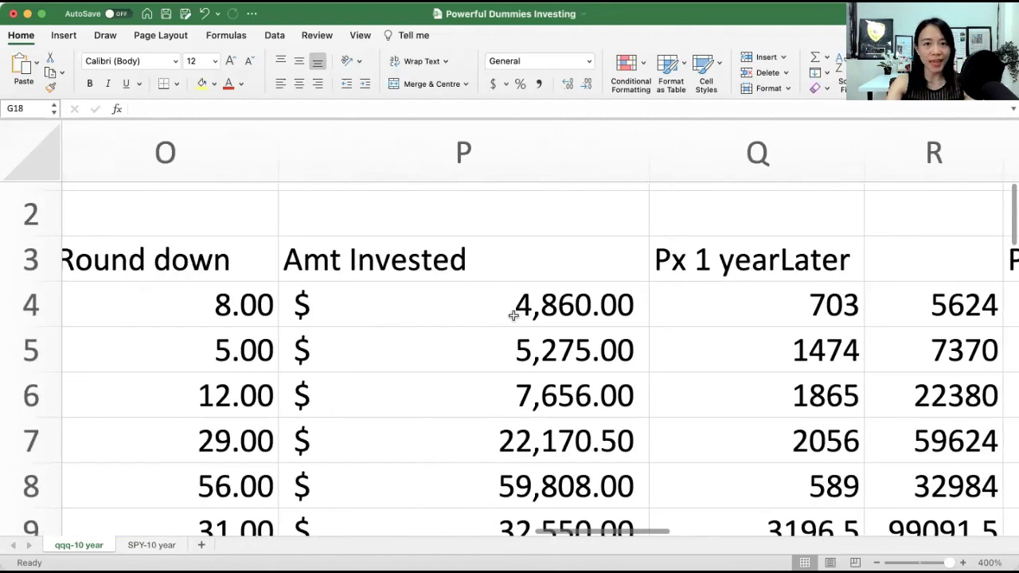
scroll(514, 317, "right", 2)
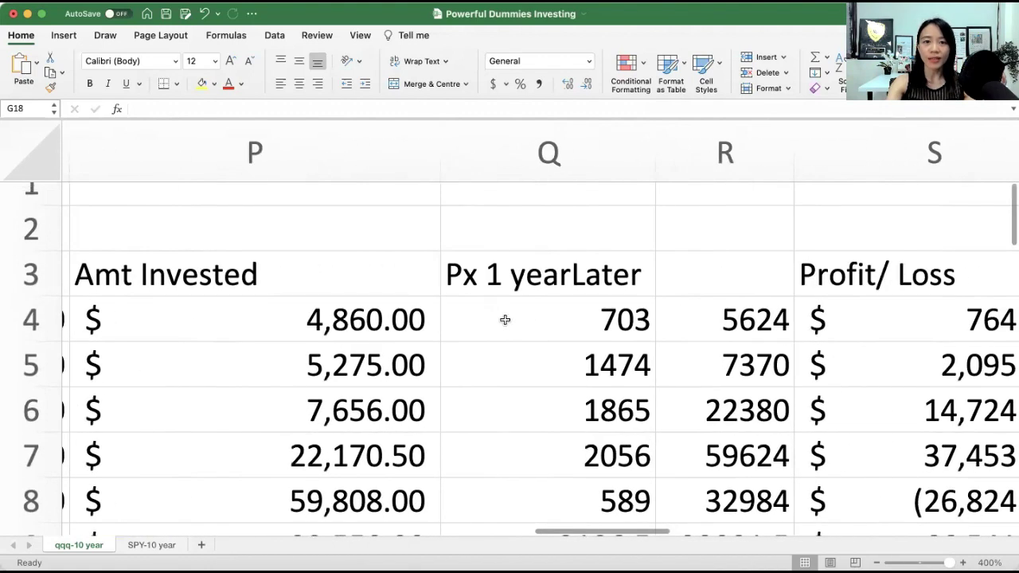
scroll(505, 320, "left", 2)
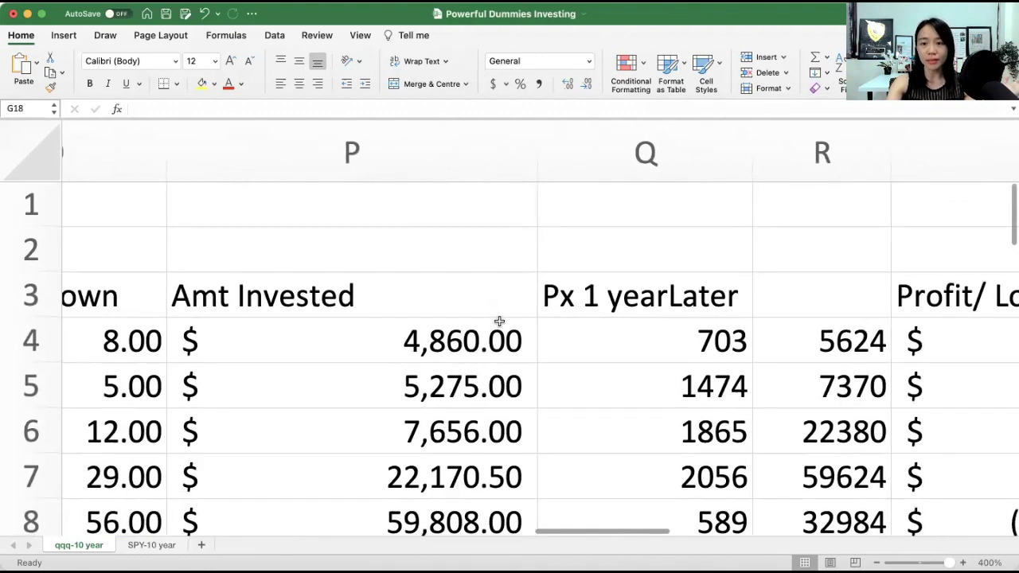
scroll(499, 321, "left", 1)
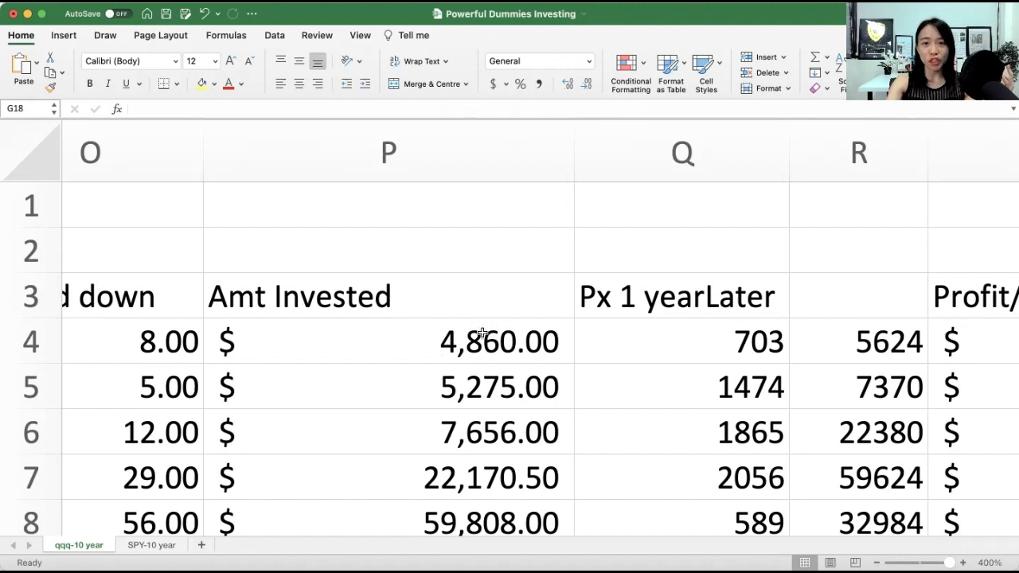
scroll(435, 344, "left", 1)
scroll(435, 344, "left", 2)
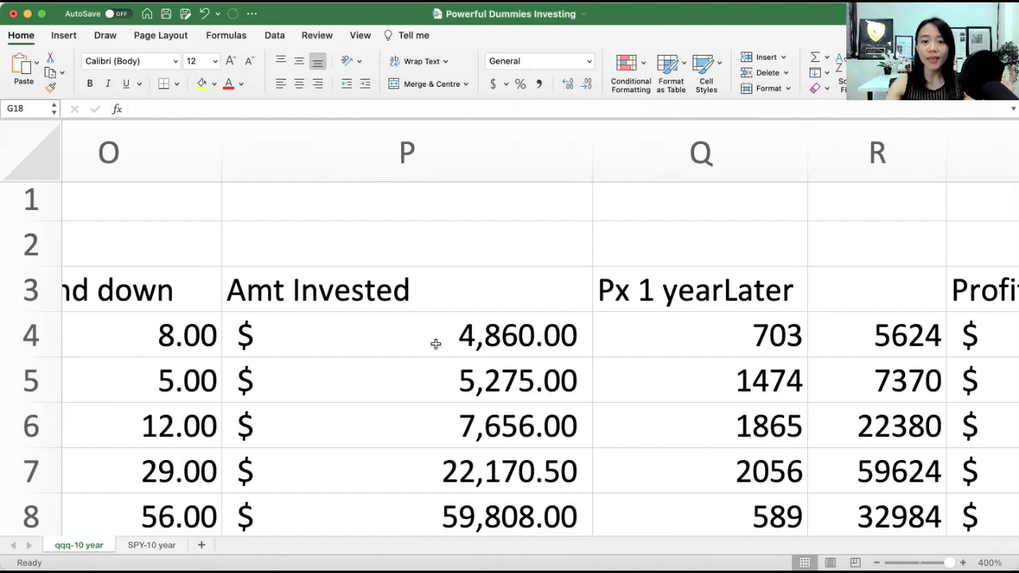
scroll(436, 344, "left", 10)
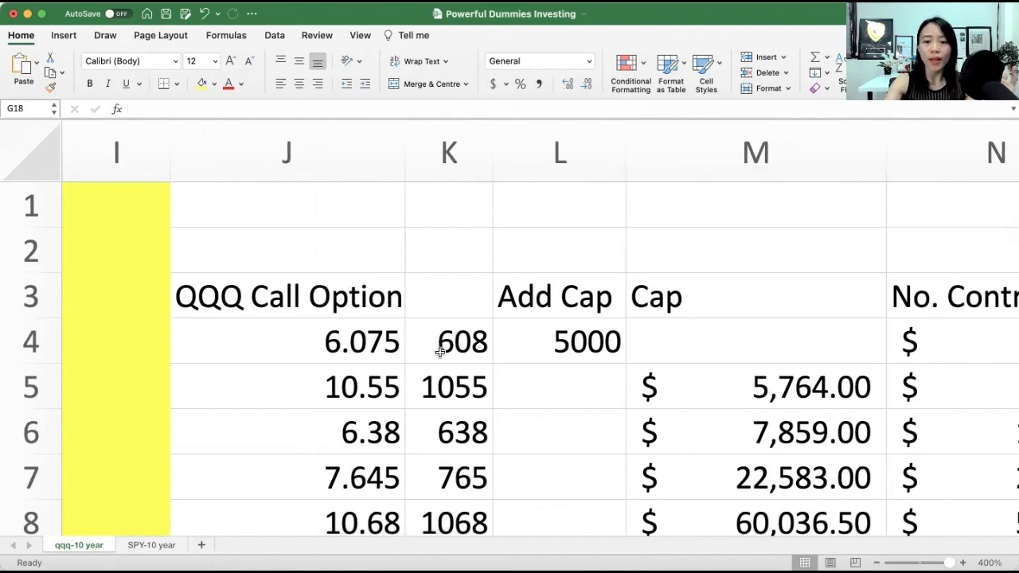
Step: Switch from the QQQ Call Option columns to thinkorswim and set the QQQ historical date to May 31, 2012
scroll(437, 345, "up", 1)
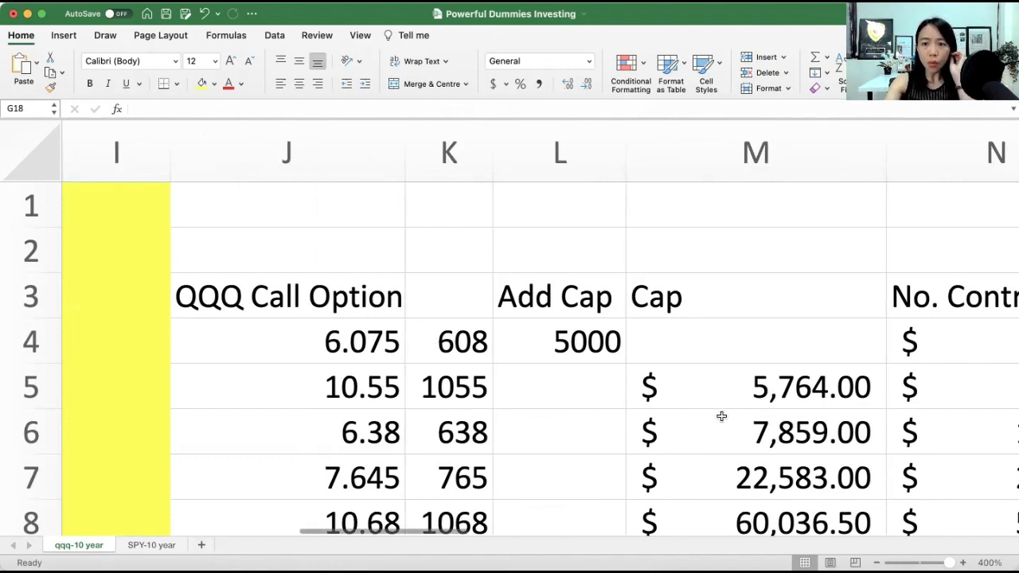
scroll(722, 415, "down", 5)
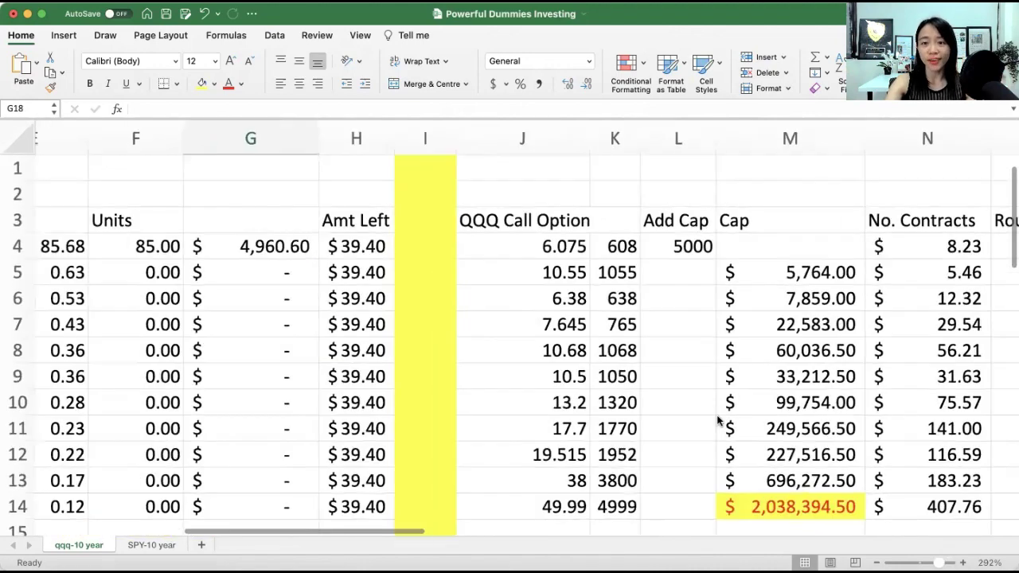
scroll(721, 420, "down", 4)
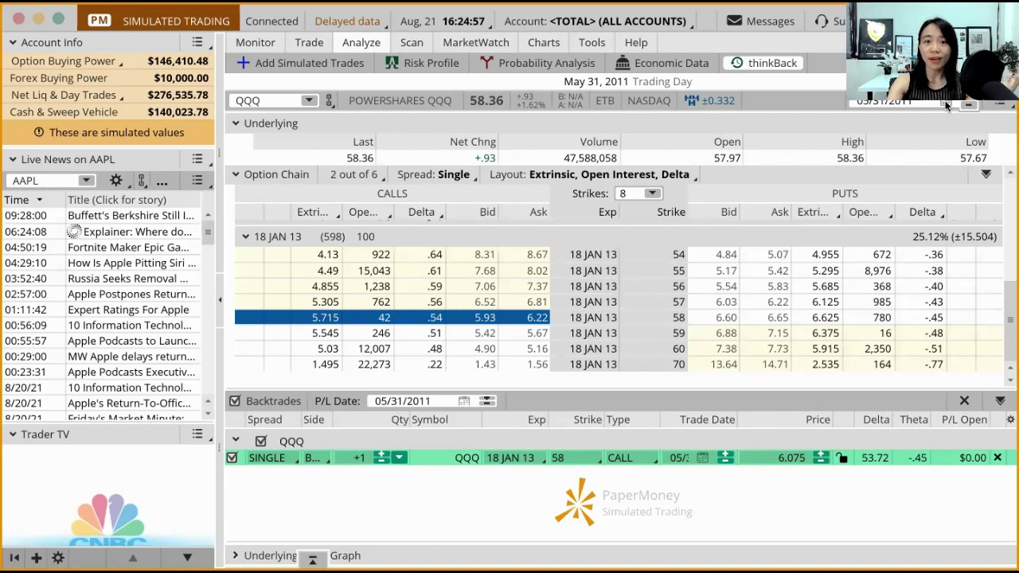
left_click(946, 103)
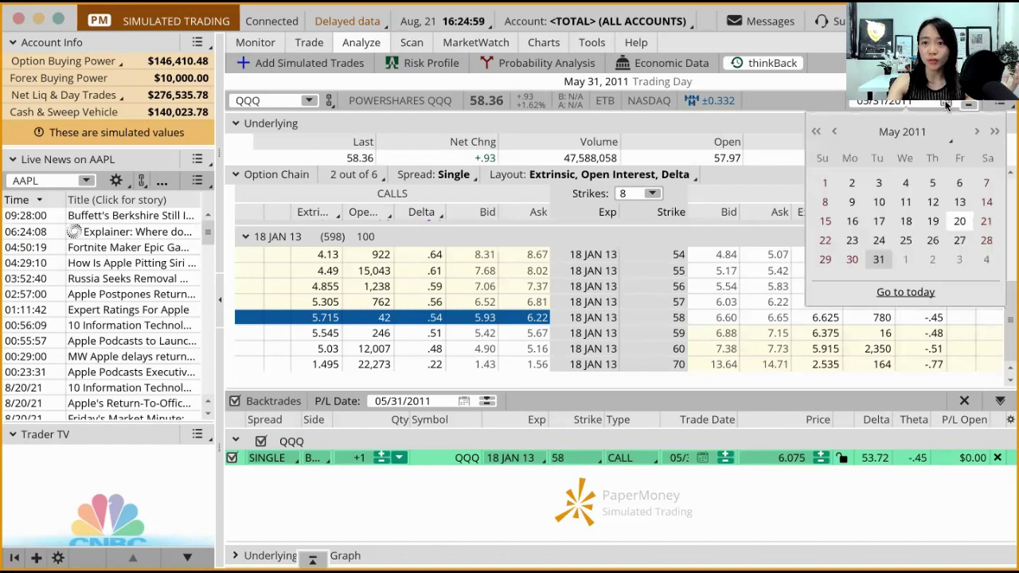
left_click(995, 132)
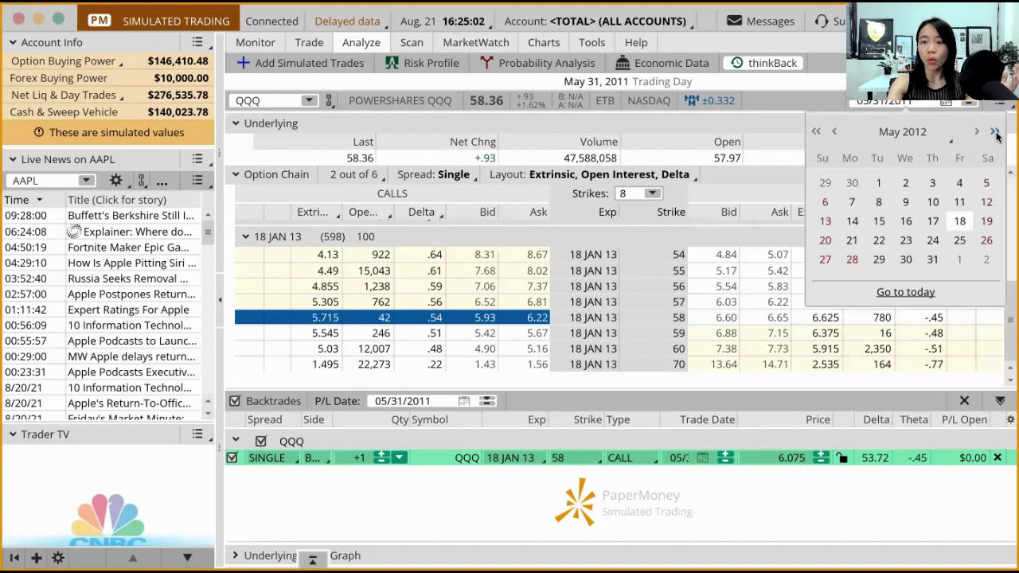
left_click(931, 260)
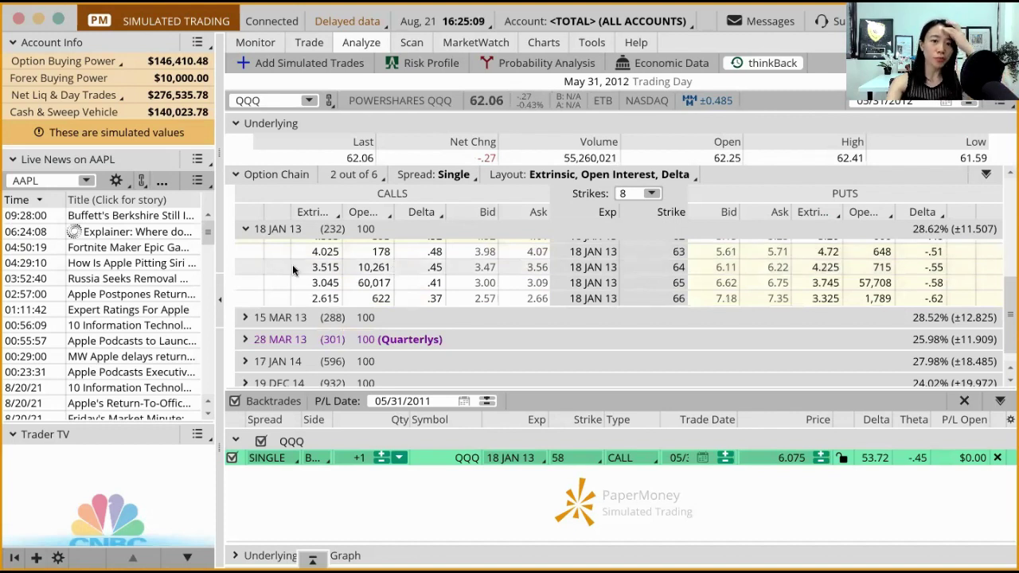
Step: Show 10 strikes in the option chain and add a backtrade selling the 18 JAN 13 58-strike call at its bid
scroll(292, 264, "up", 3)
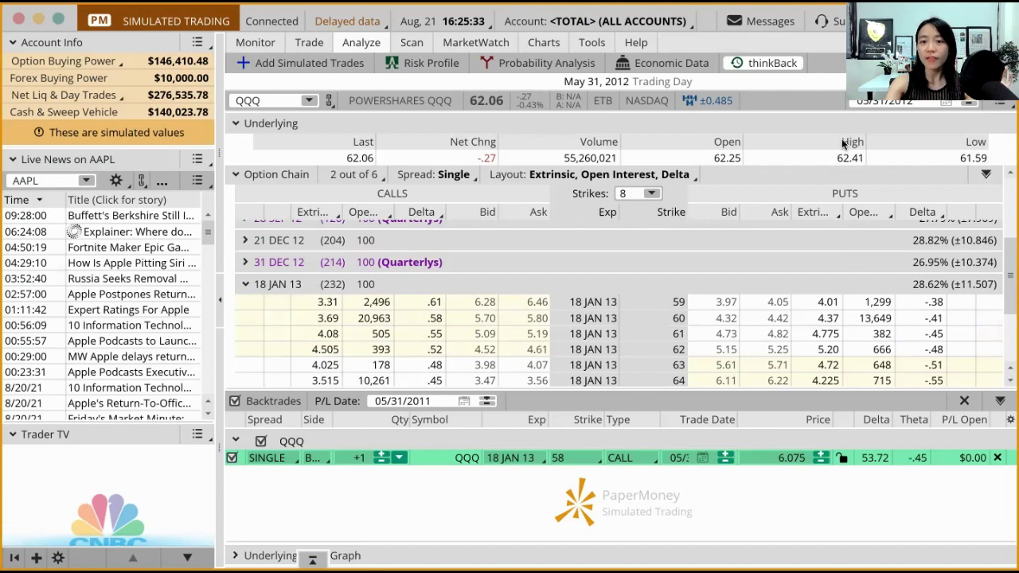
left_click(650, 193)
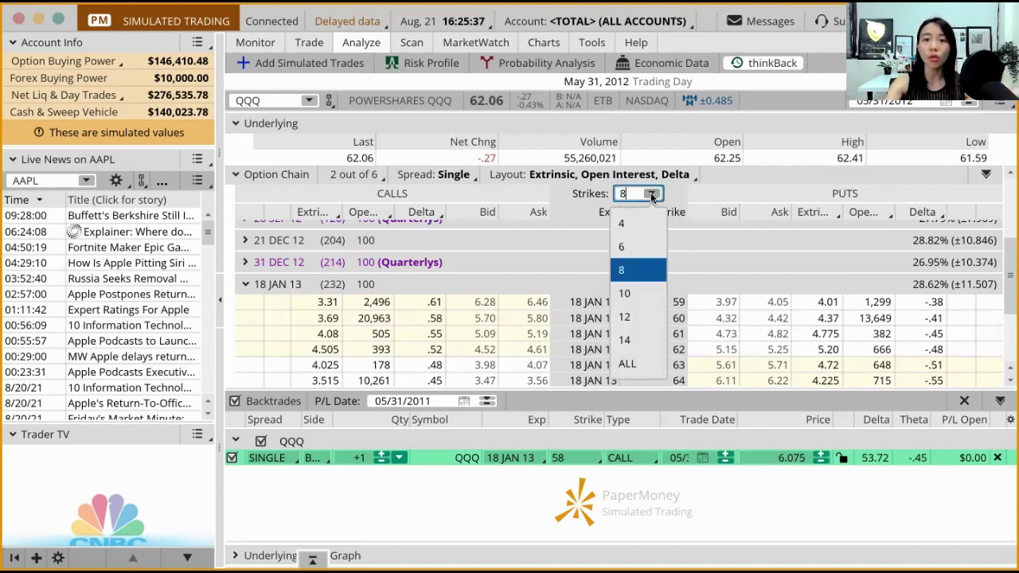
left_click(631, 292)
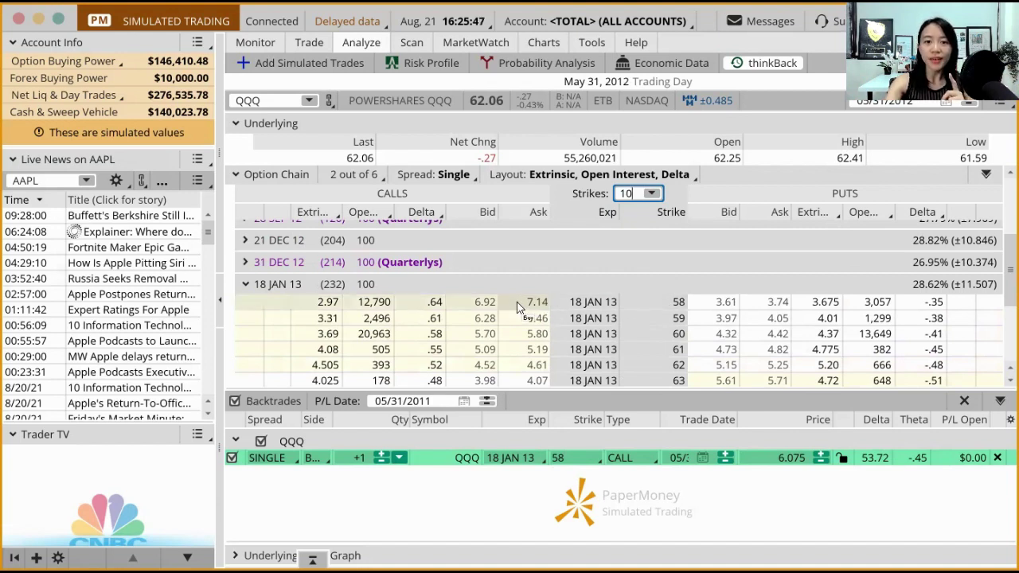
left_click(466, 307)
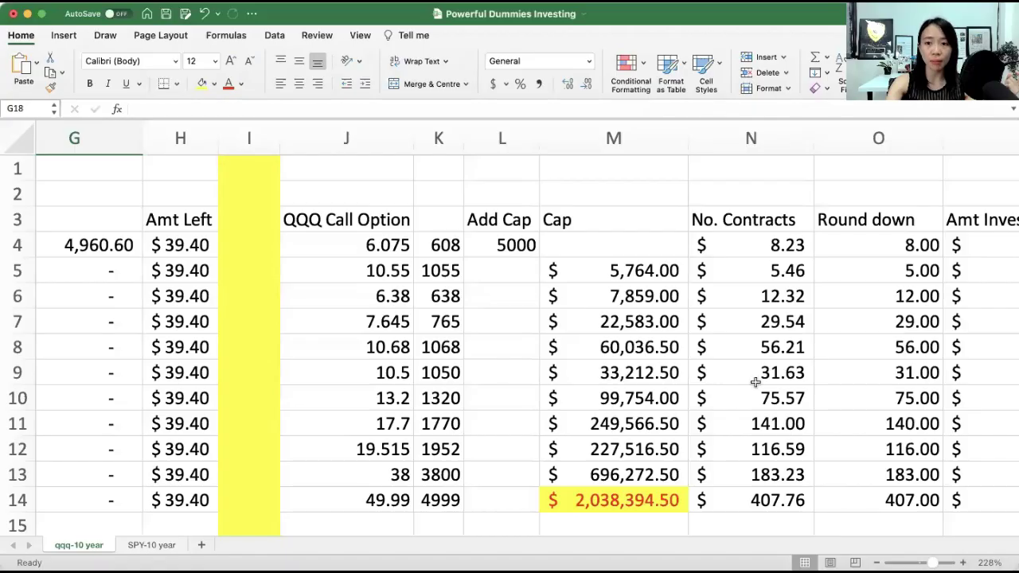
Step: Back in Excel, examine row 4 from the number of contracts and amount invested through price one year later, profit/loss and capital
scroll(755, 382, "right", 10)
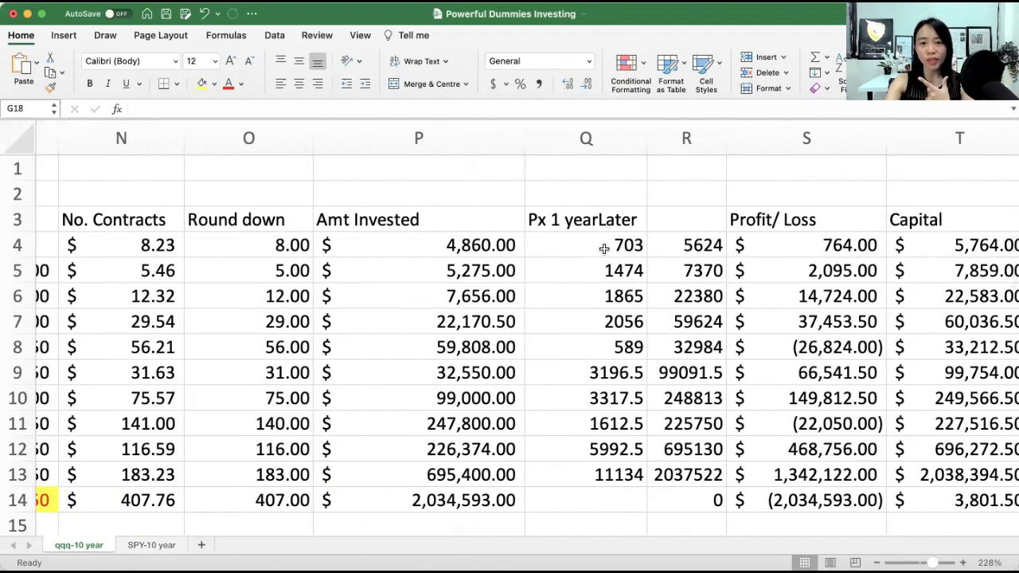
scroll(604, 248, "right", 4)
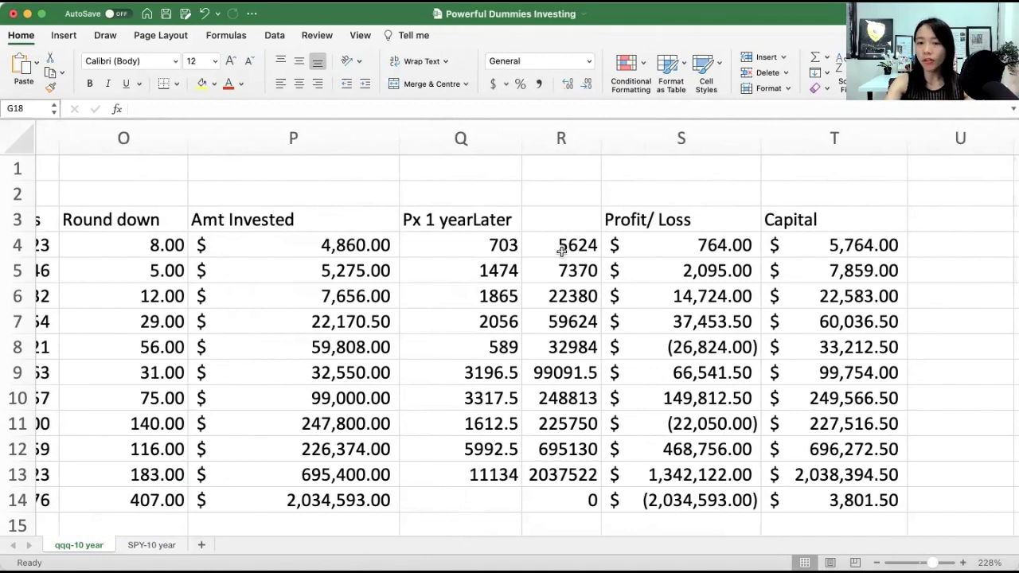
scroll(562, 250, "right", 2)
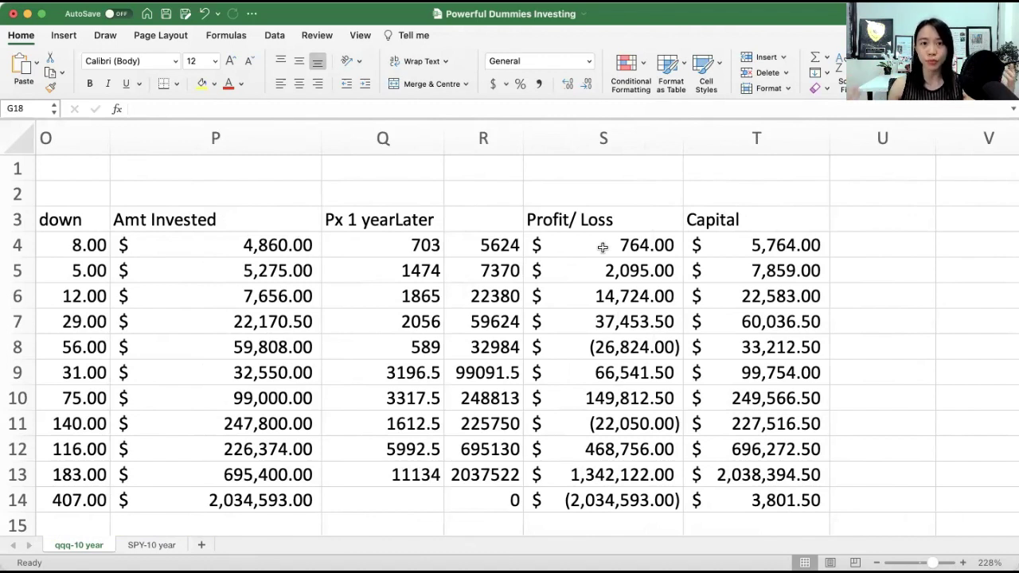
scroll(603, 247, "right", 2)
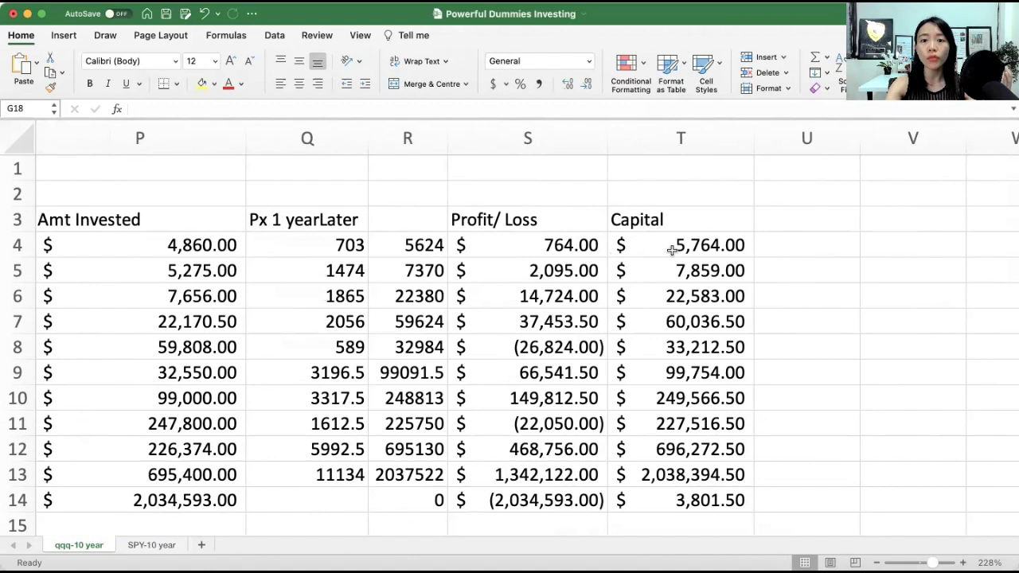
Step: Inspect the Capital formula in T4 and compare its result with the Add Cap and Cap columns
scroll(673, 248, "up", 3)
scroll(666, 260, "up", 3)
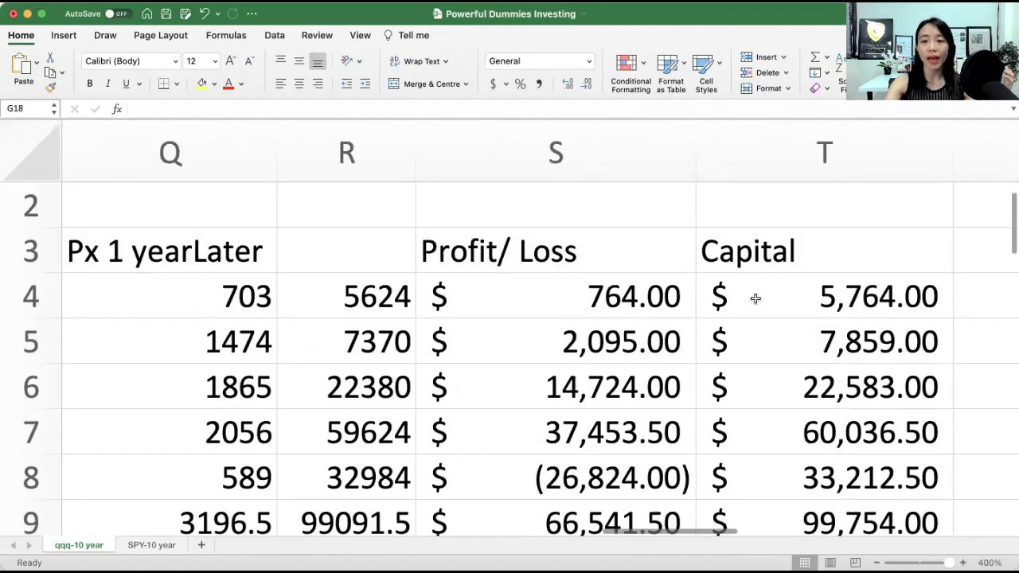
left_click(785, 302)
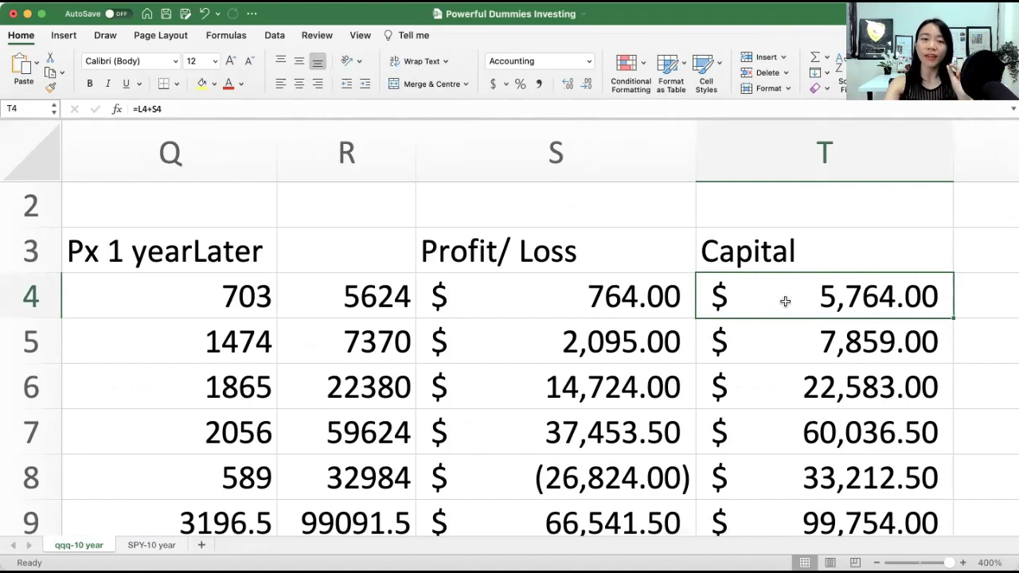
scroll(785, 301, "left", 10)
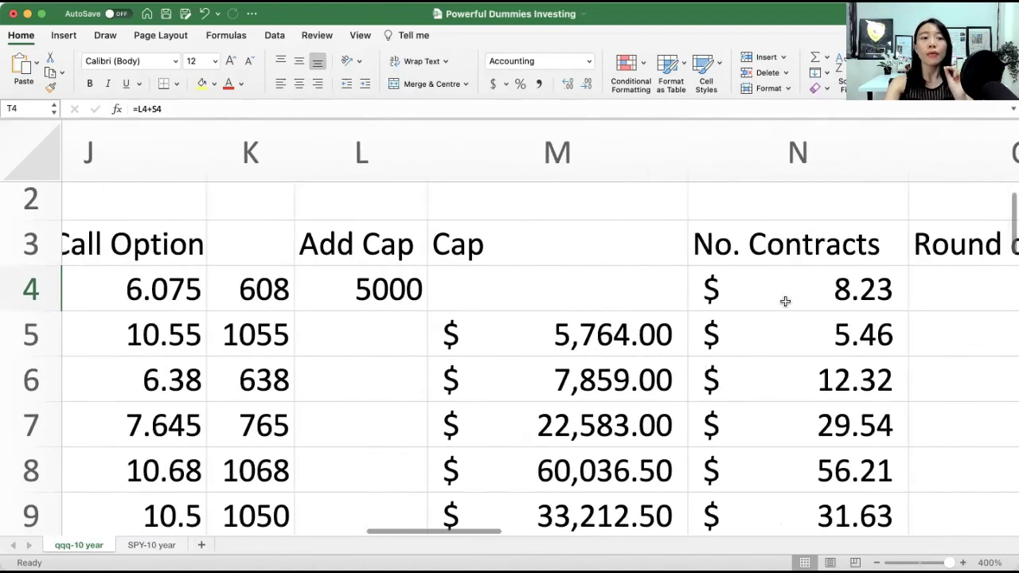
scroll(786, 297, "right", 5)
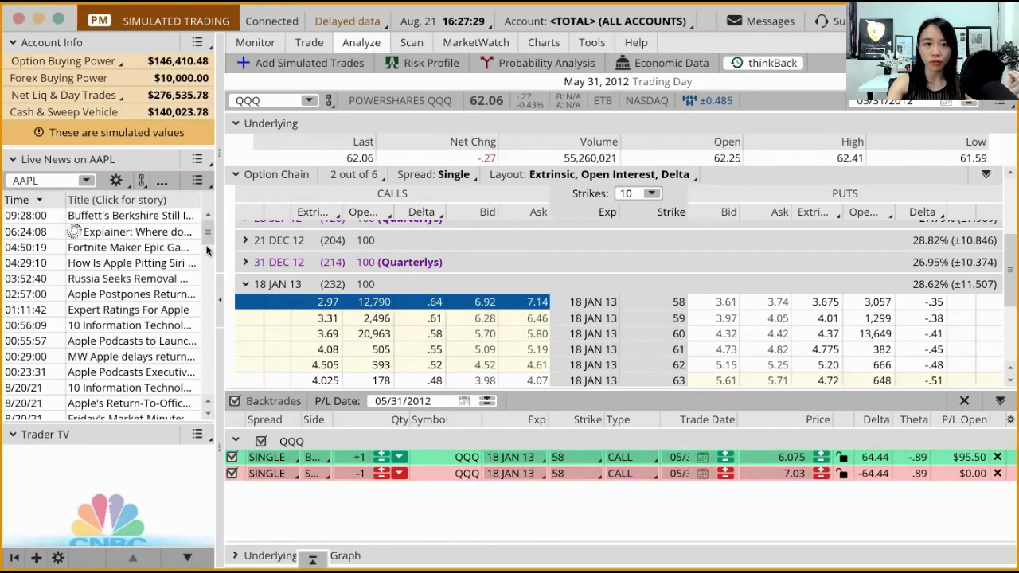
Step: In thinkorswim, collapse the 18 JAN 13 expiry, expand 19 DEC 14 and add a backtrade buying its 60-strike call
left_click(244, 285)
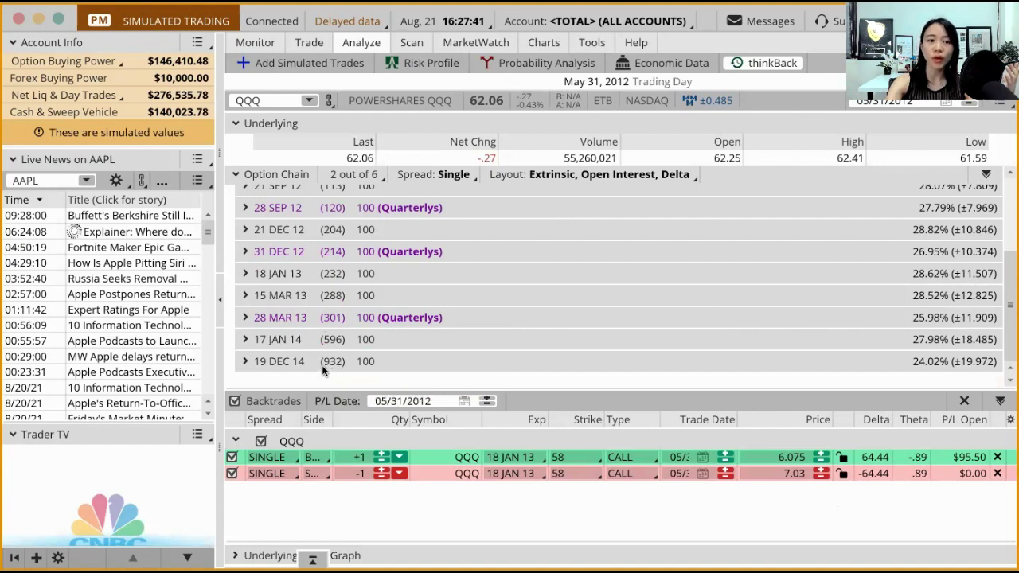
left_click(246, 362)
scroll(429, 360, "down", 5)
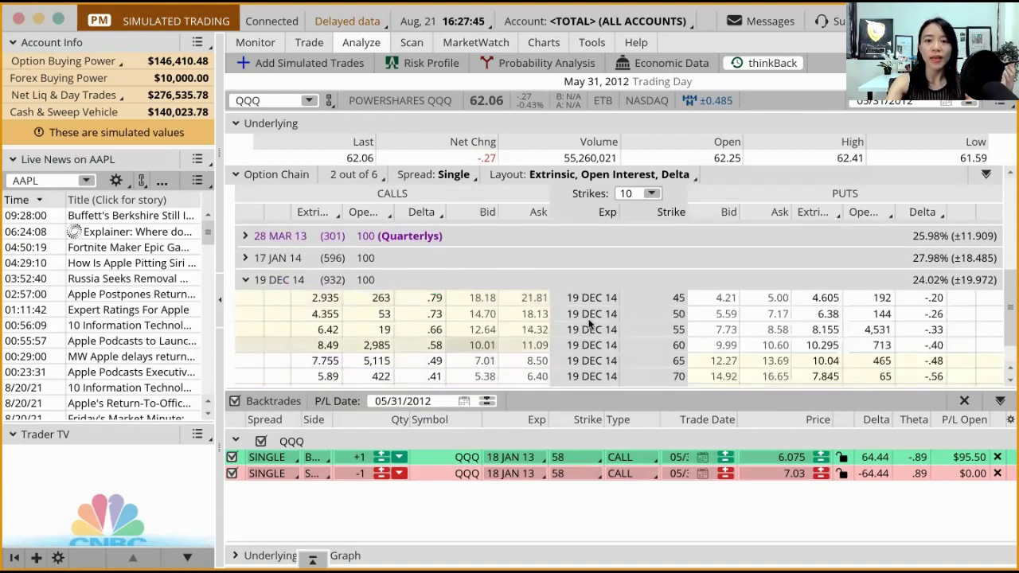
scroll(620, 322, "down", 2)
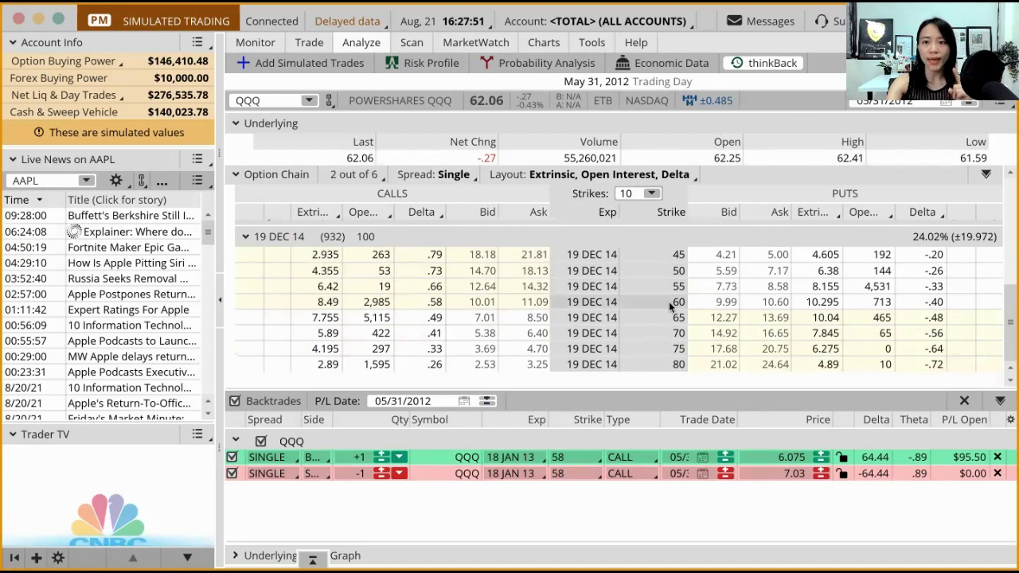
left_click(518, 305)
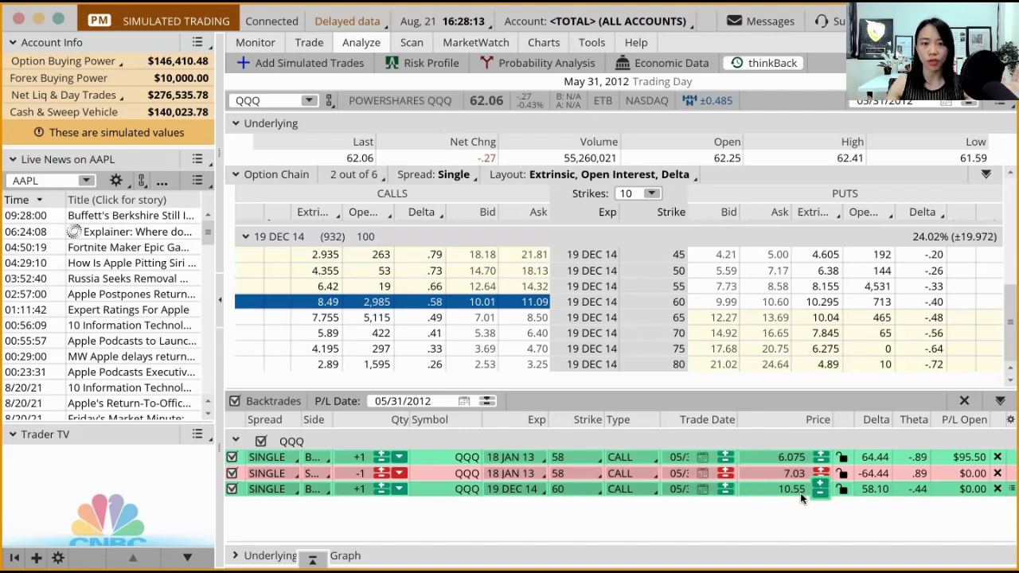
Step: Set the QQQ historical date to May 31, 2013 and pick the bid price of the 19 DEC 14 60-strike call to sell it
left_click(945, 103)
left_click(995, 131)
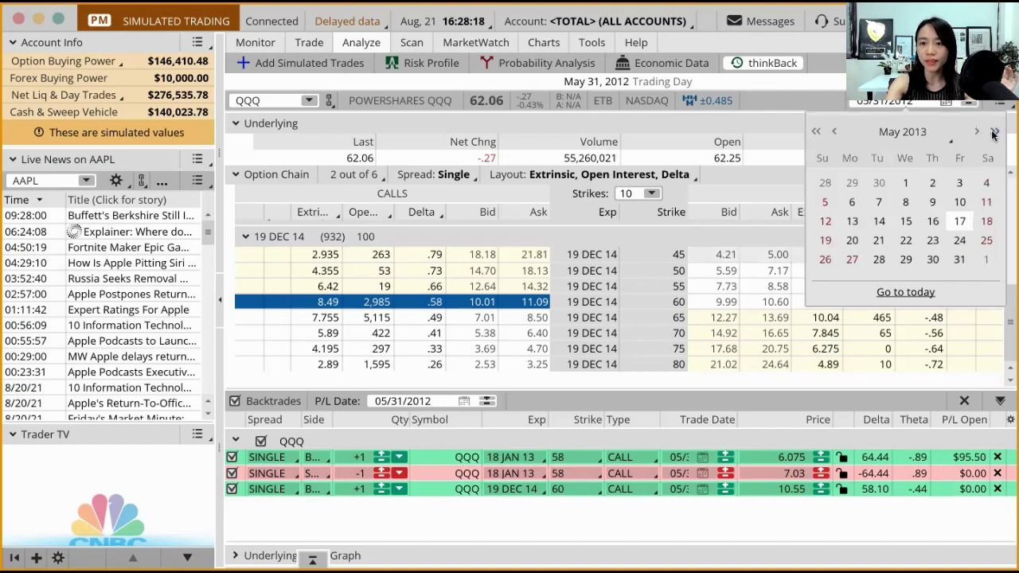
left_click(956, 260)
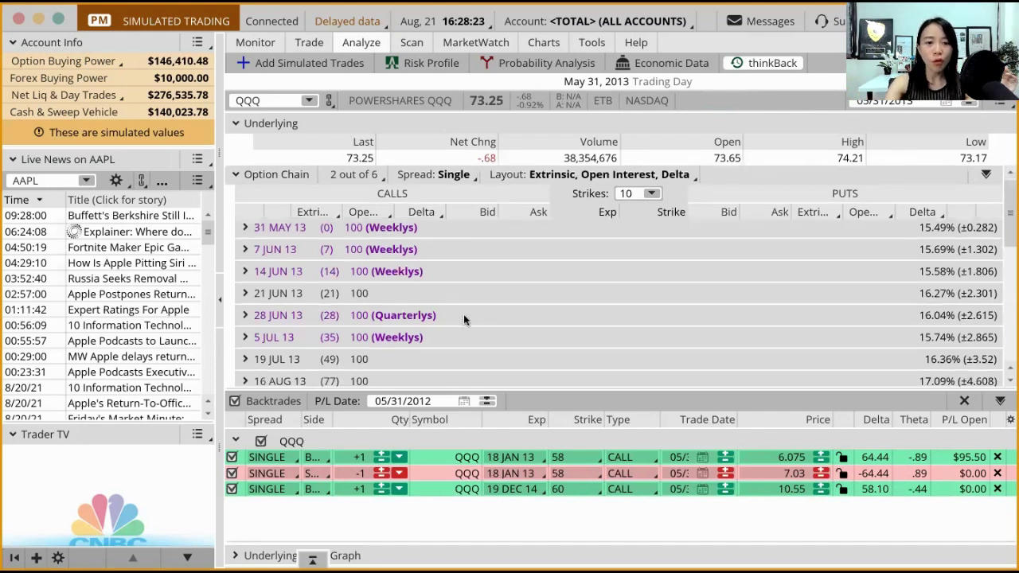
scroll(464, 320, "down", 5)
scroll(463, 319, "down", 3)
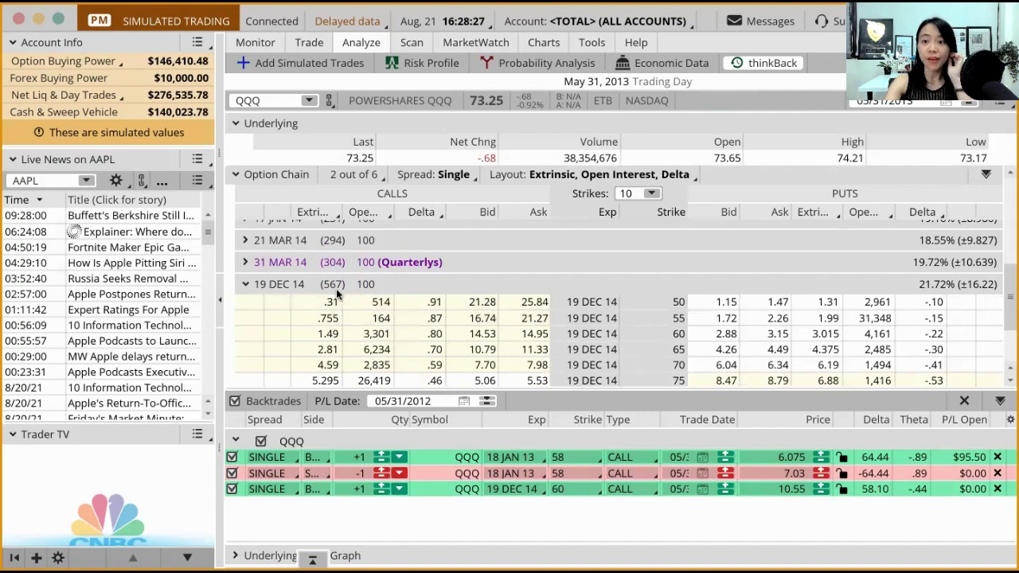
mouse_move(329, 286)
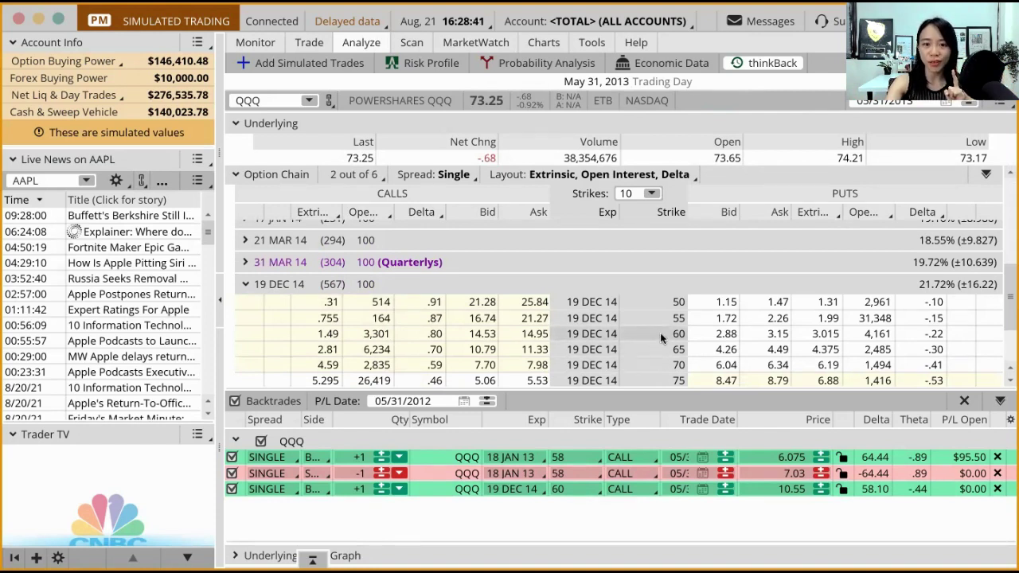
left_click(464, 336)
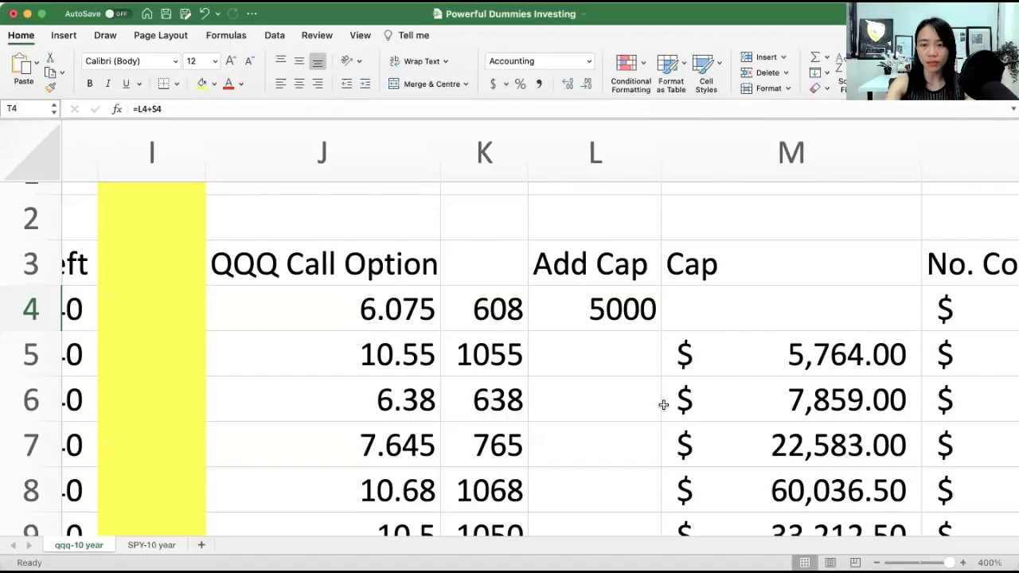
Step: Back in Excel, follow row 5 from capital, contract count and amount invested to the price one year later in Q5
scroll(702, 384, "right", 10)
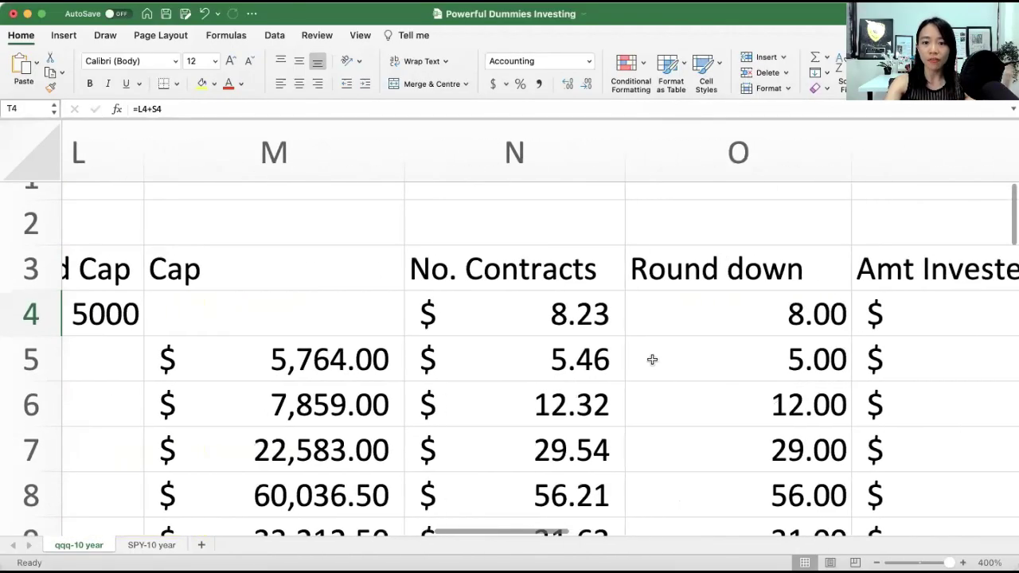
scroll(767, 359, "right", 8)
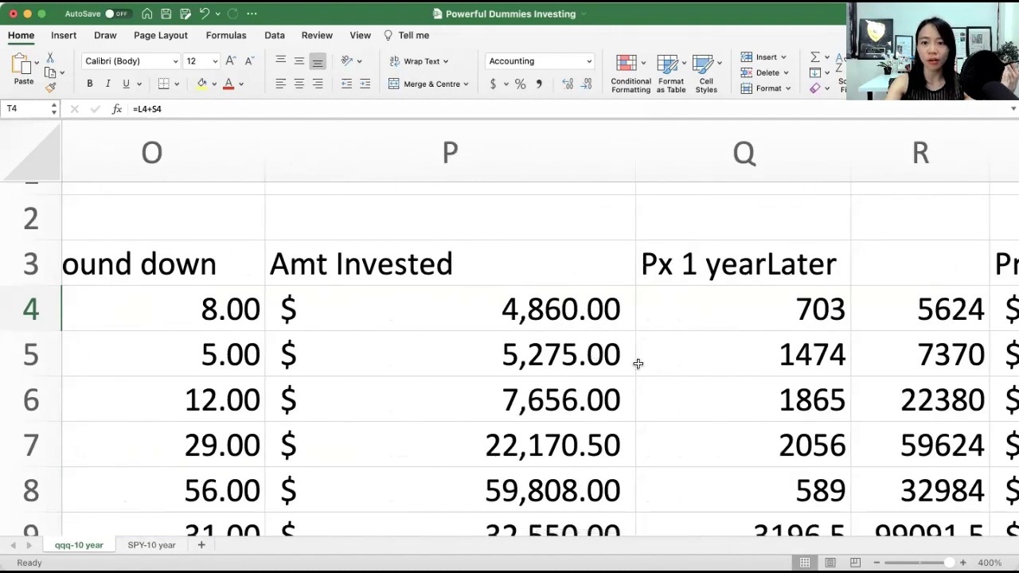
scroll(598, 367, "right", 3)
left_click(554, 374)
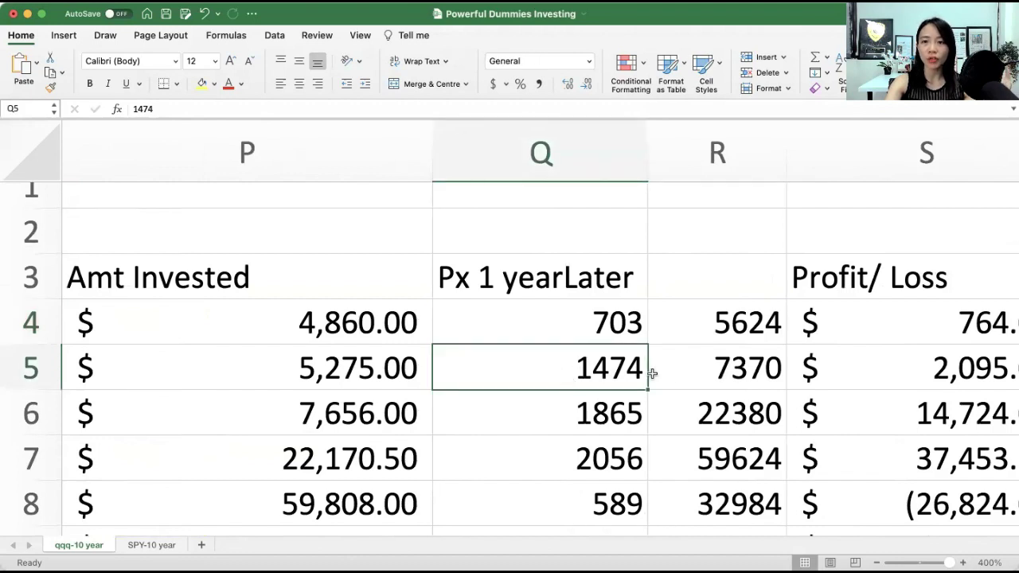
scroll(683, 366, "right", 3)
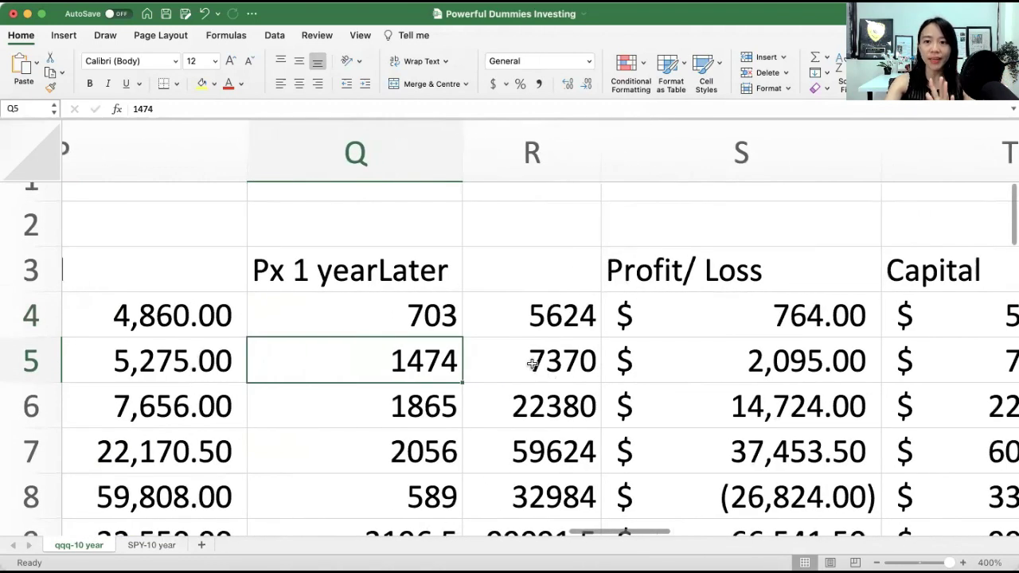
Step: Inspect the formulas behind the second-year sale value in R5, the profit/loss in S5 and the capital in T5
left_click(547, 364)
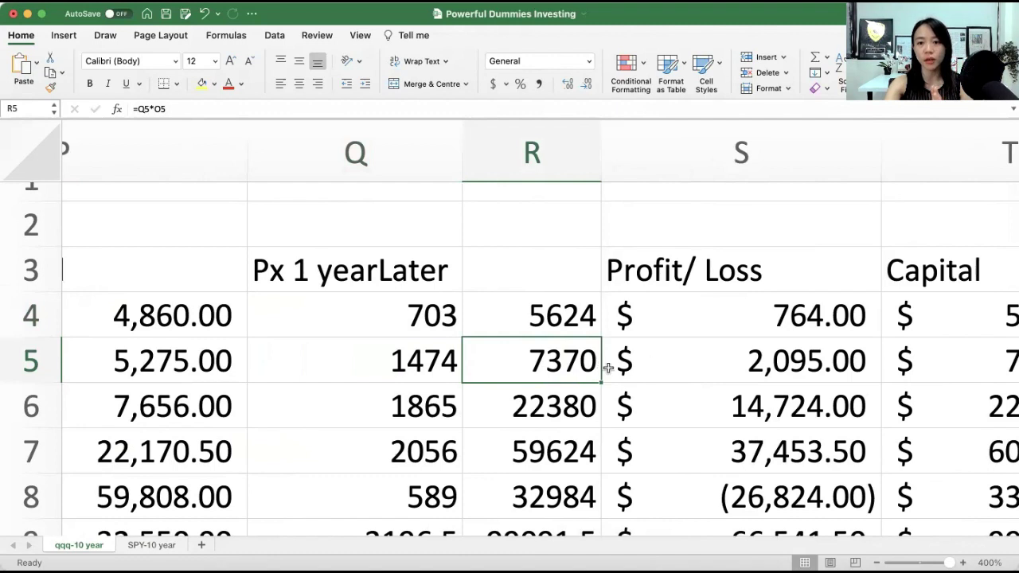
left_click(713, 359)
key("Left")
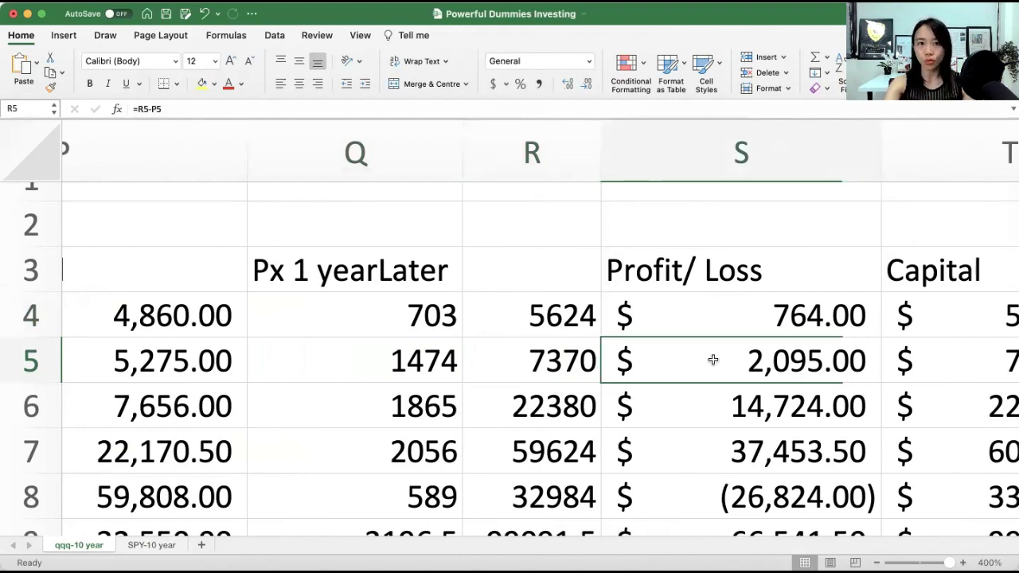
scroll(714, 360, "right", 5)
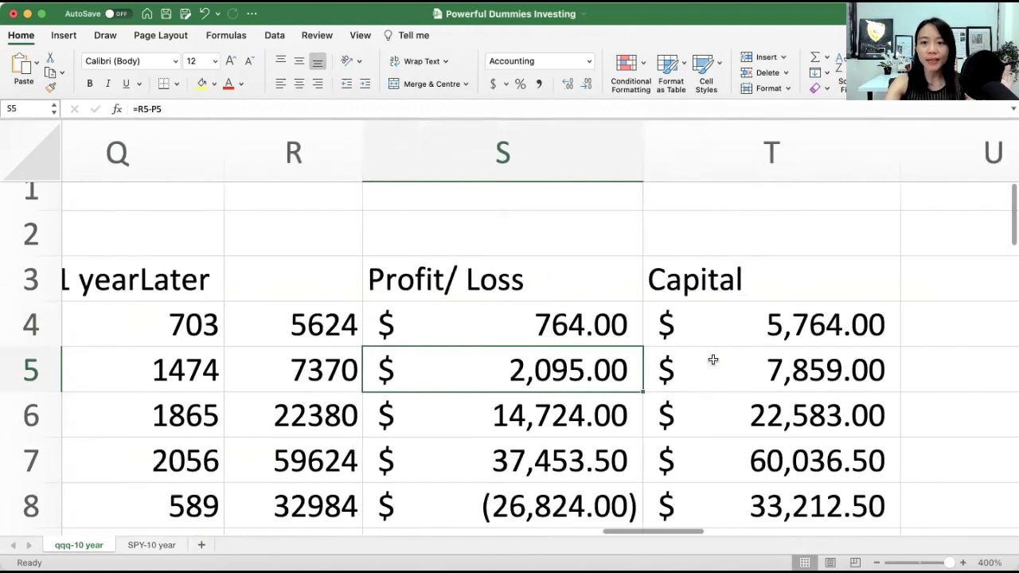
left_click(703, 373)
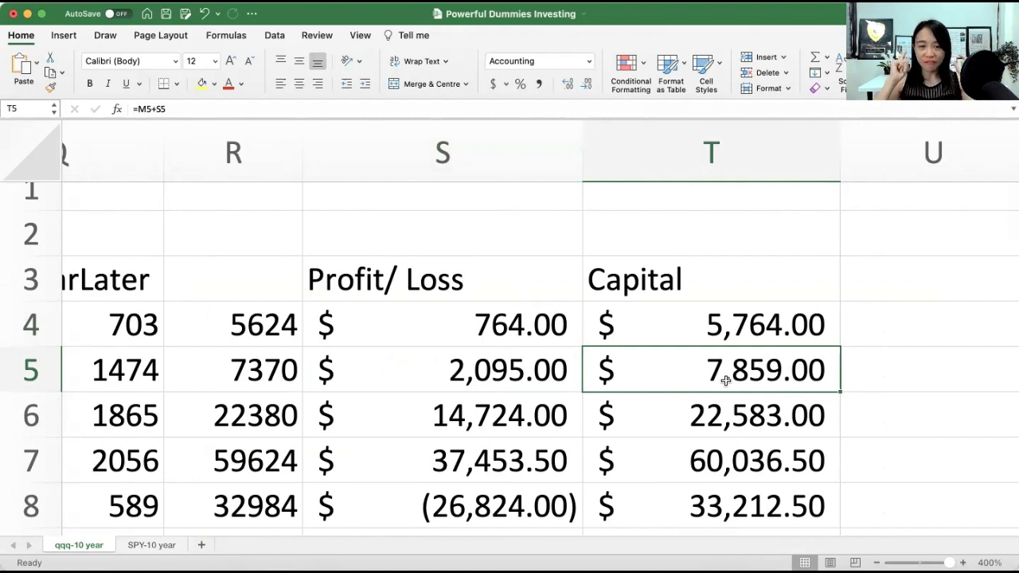
Step: Follow row 6 of the call option table from the starting capital in M6 to the contract counts in N6 and O6
scroll(725, 381, "left", 10)
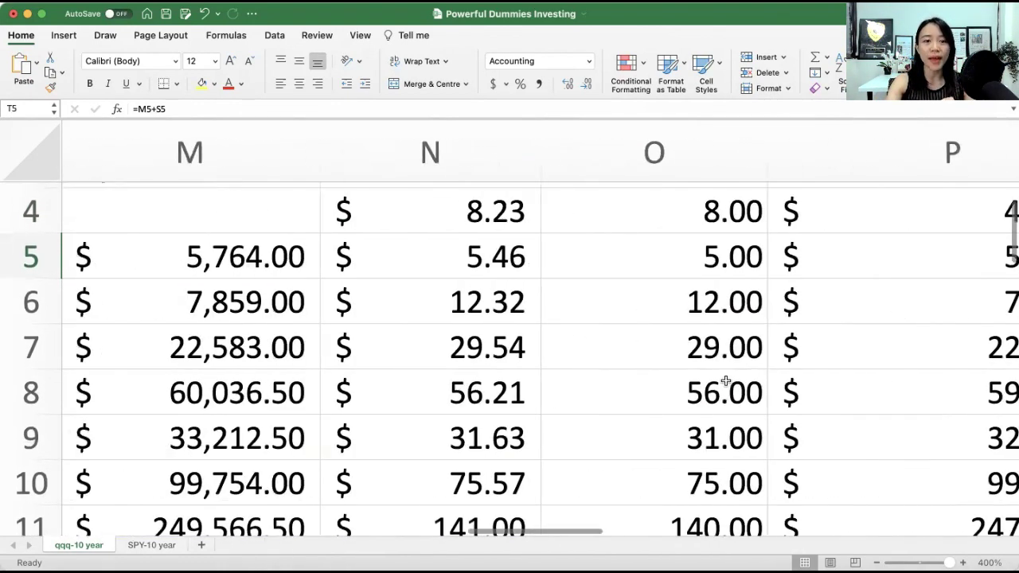
scroll(725, 381, "down", 5)
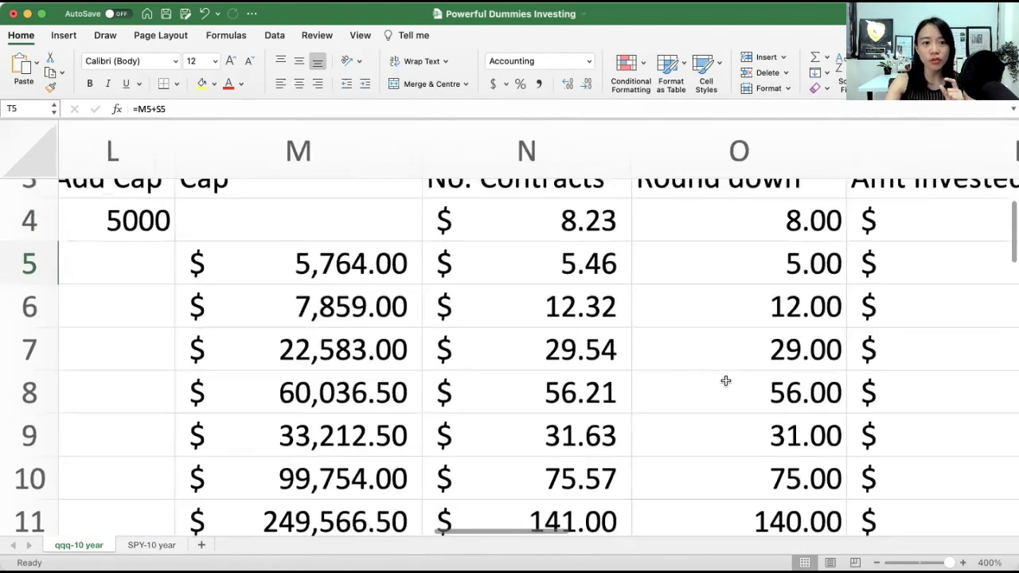
scroll(726, 380, "left", 1)
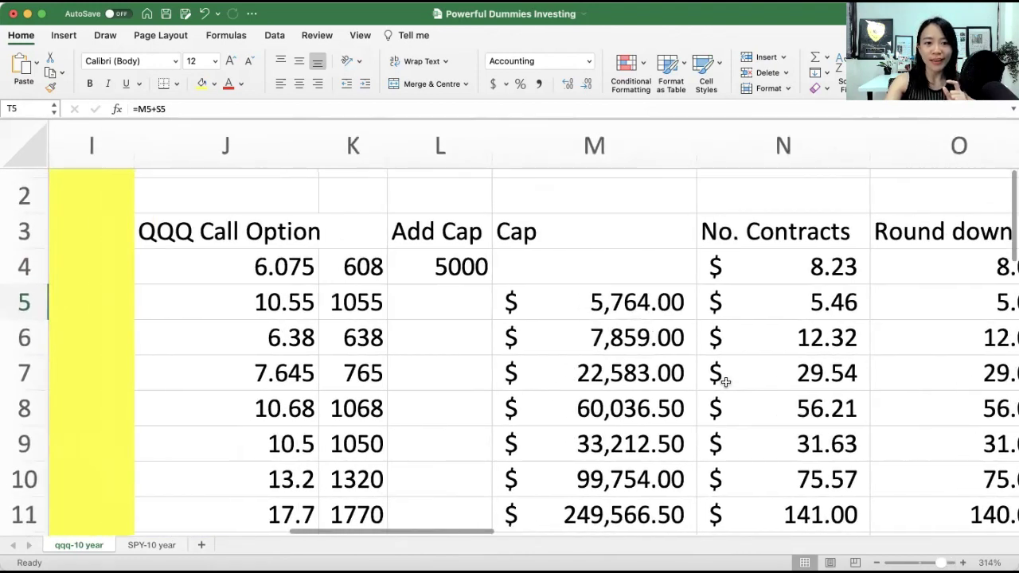
left_click(571, 343)
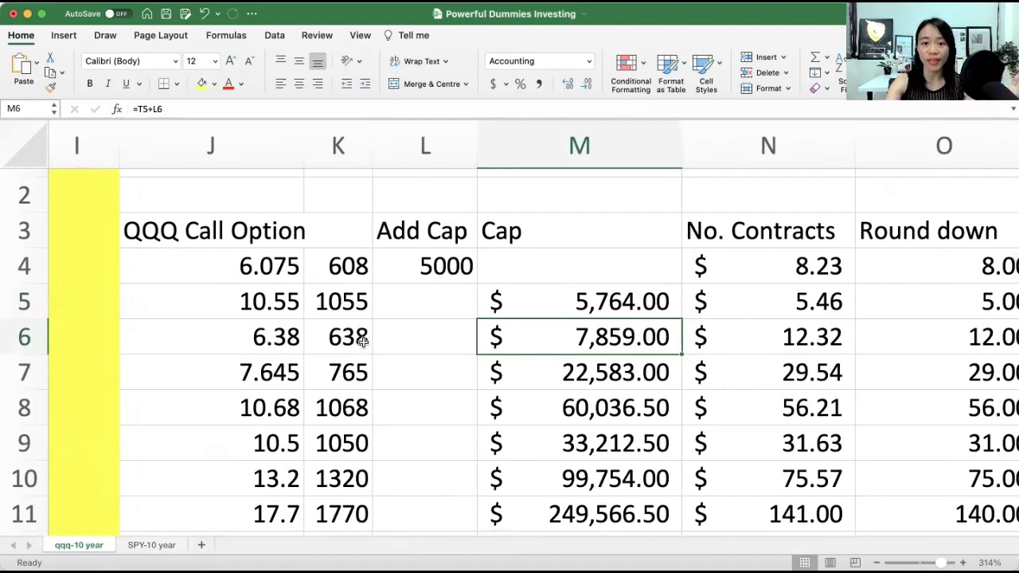
scroll(364, 341, "right", 5)
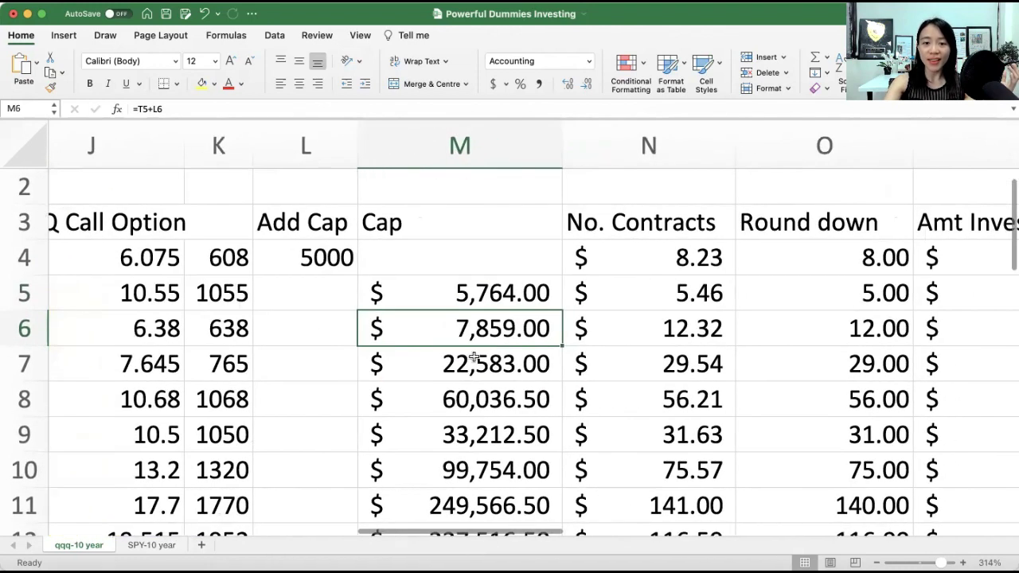
scroll(483, 359, "right", 10)
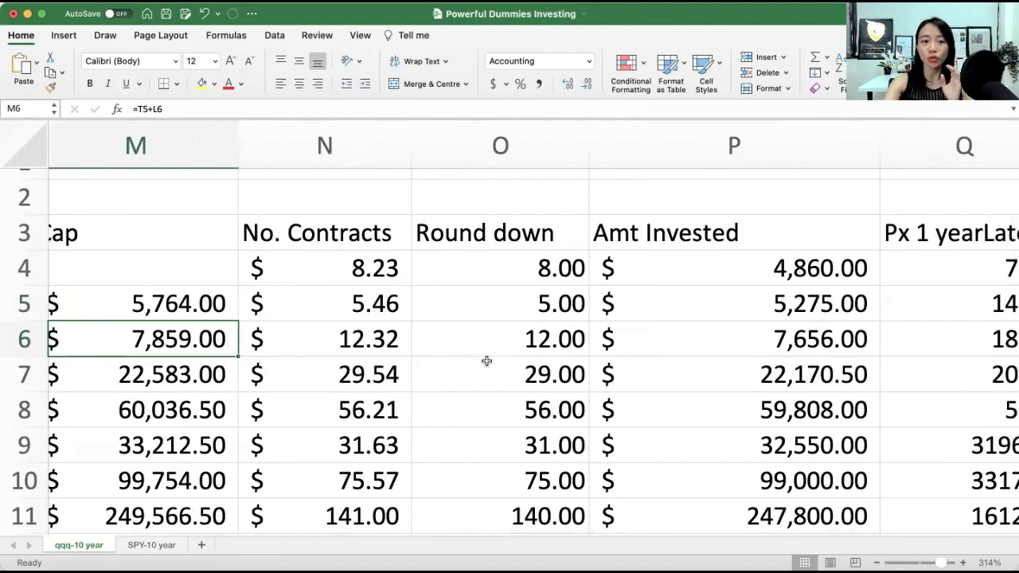
left_click(371, 340)
left_click(478, 340)
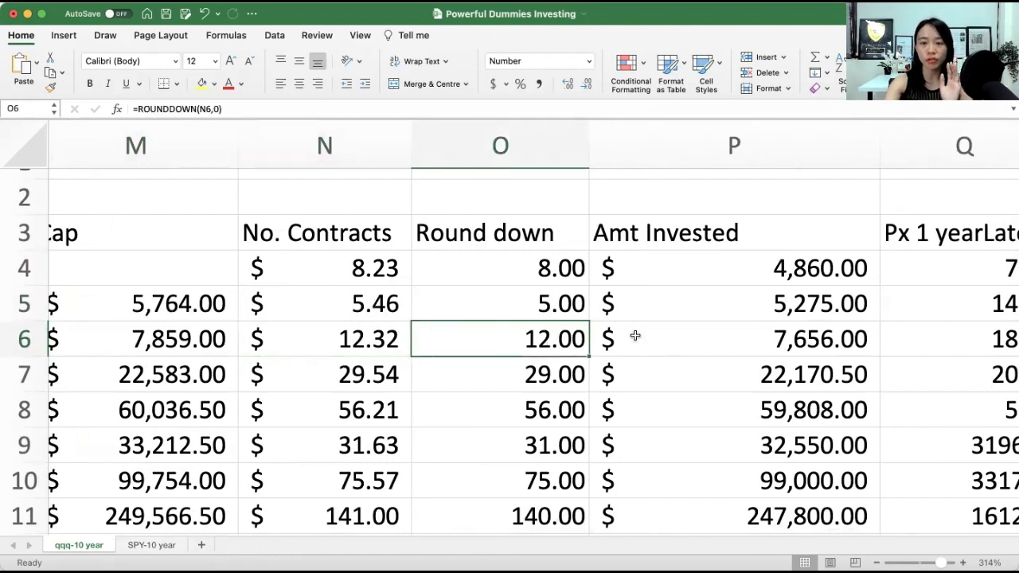
Step: Follow row 6 onward to inspect the profit/loss formula in S6 and the capital formula in T6
scroll(636, 336, "right", 10)
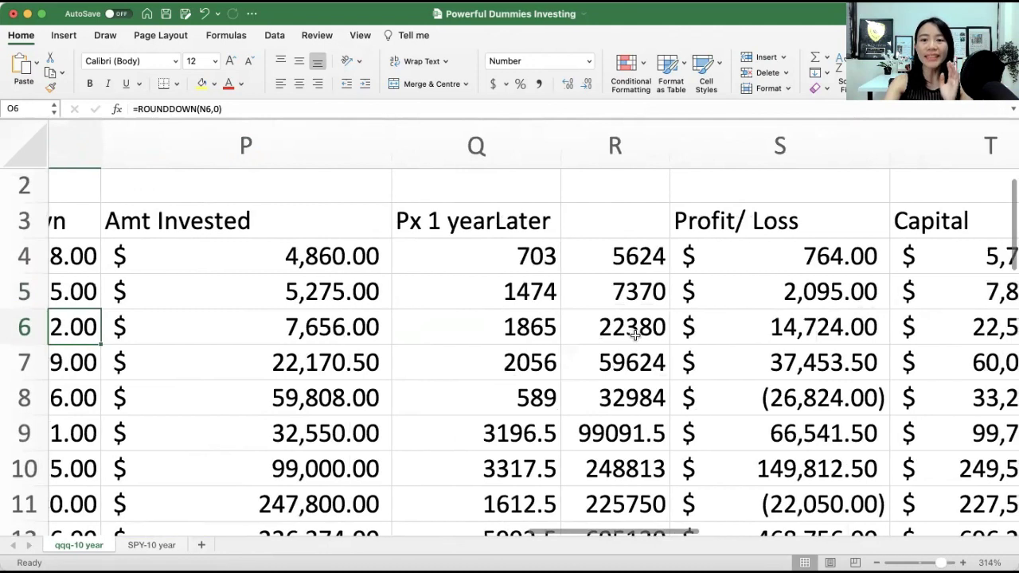
scroll(635, 336, "right", 8)
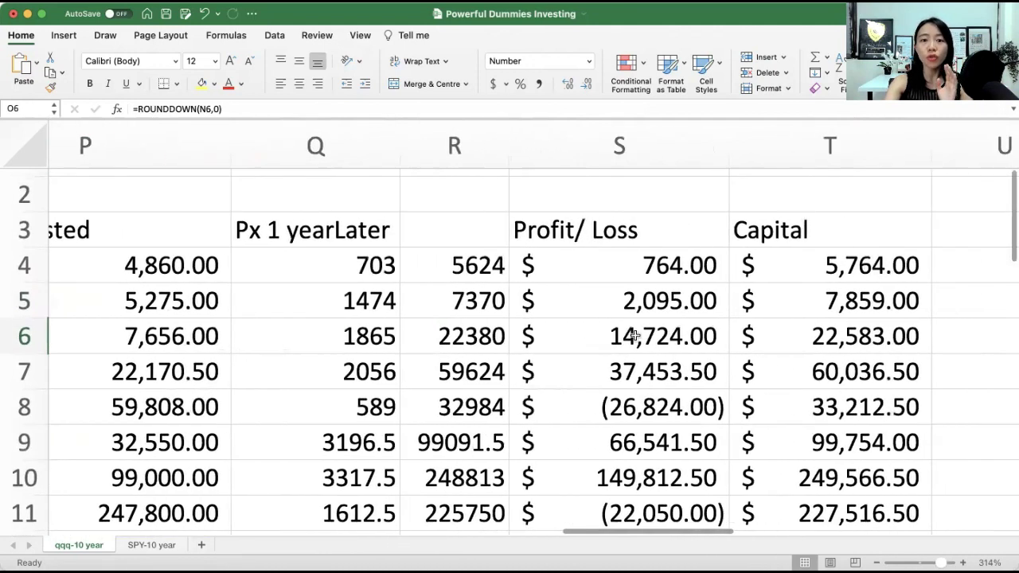
left_click(607, 338)
scroll(607, 338, "up", 5)
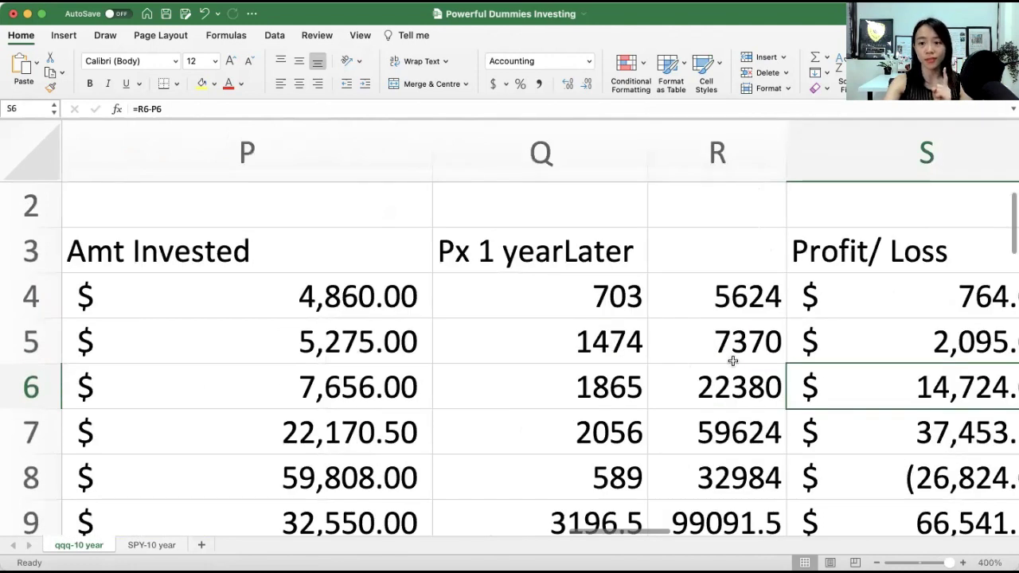
scroll(733, 361, "right", 4)
scroll(732, 318, "up", 1)
scroll(662, 325, "up", 1)
scroll(662, 325, "right", 1)
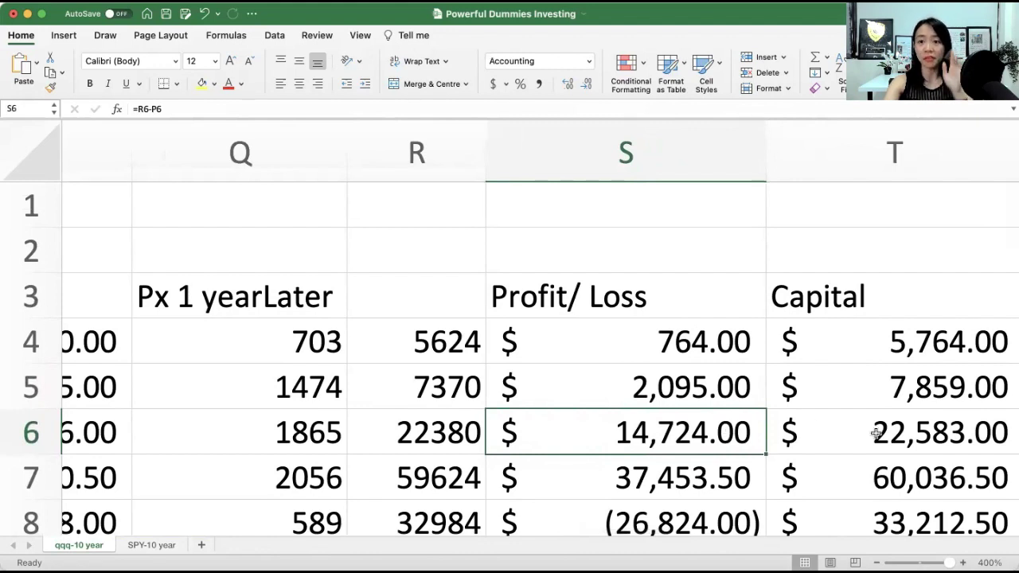
scroll(876, 432, "right", 2)
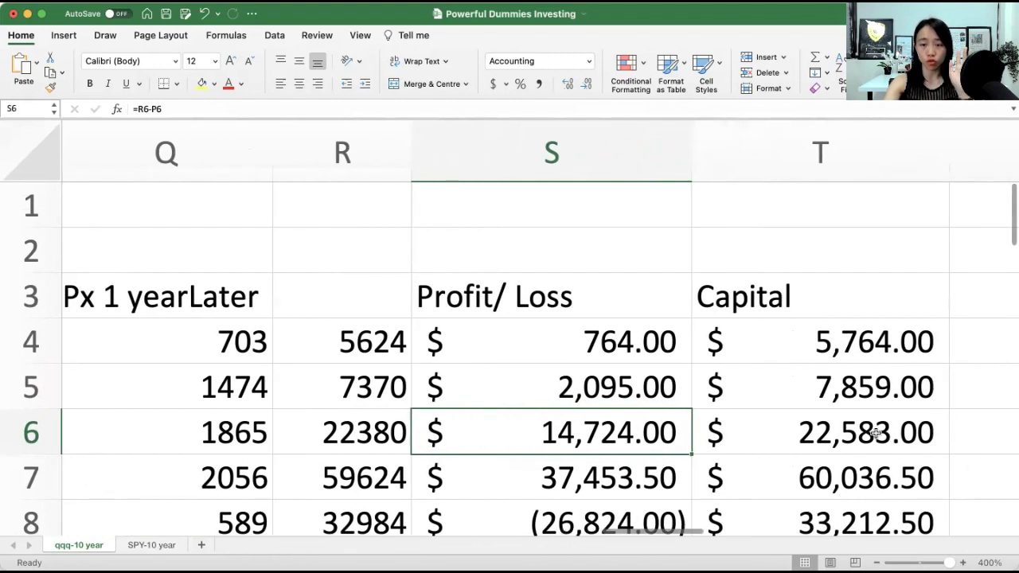
left_click(831, 432)
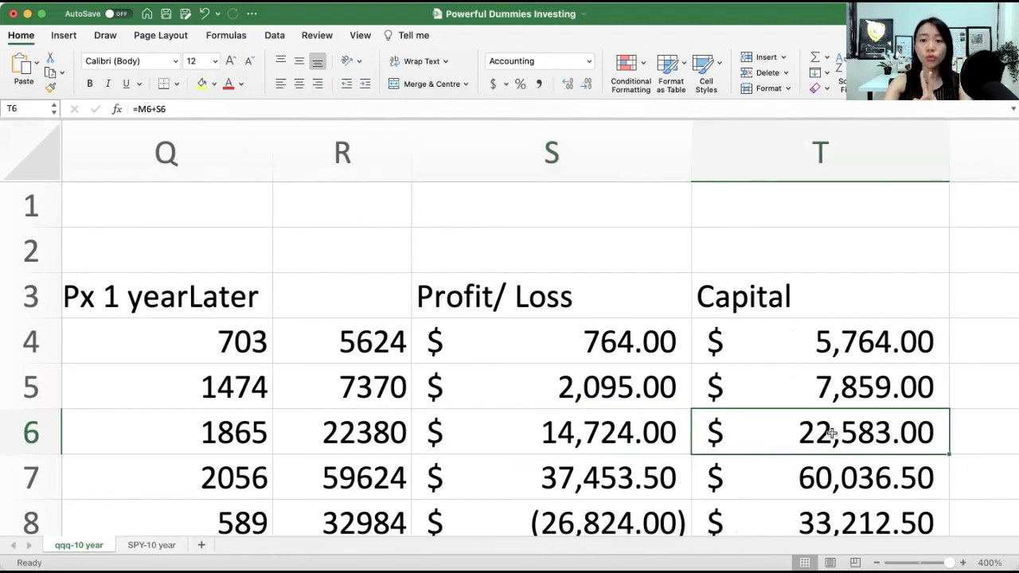
scroll(828, 434, "right", 1)
scroll(824, 438, "left", 1)
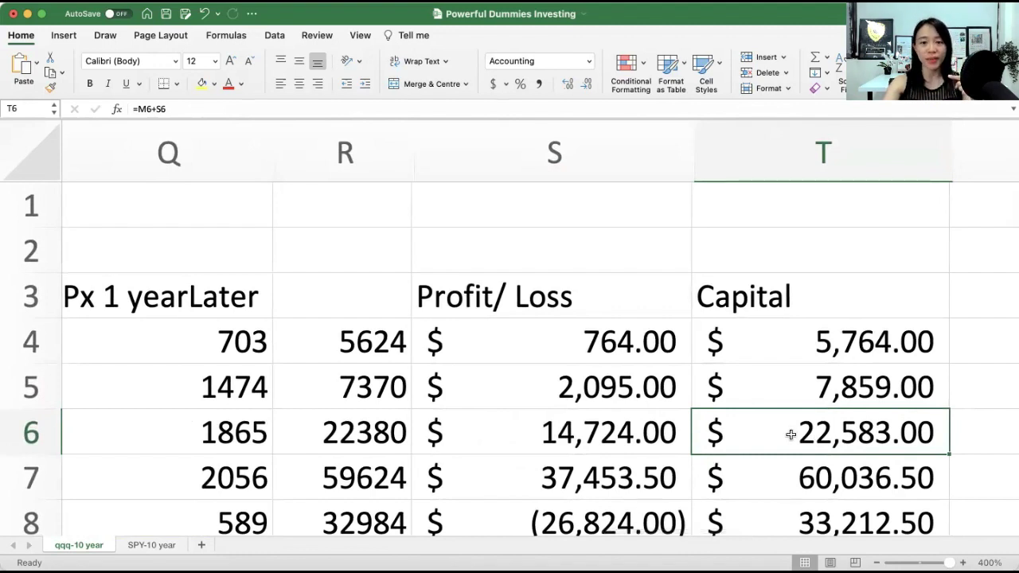
Step: Examine the profit/loss and capital in S7 and T7, and compare S7 with the profit/loss in S8
left_click(591, 478)
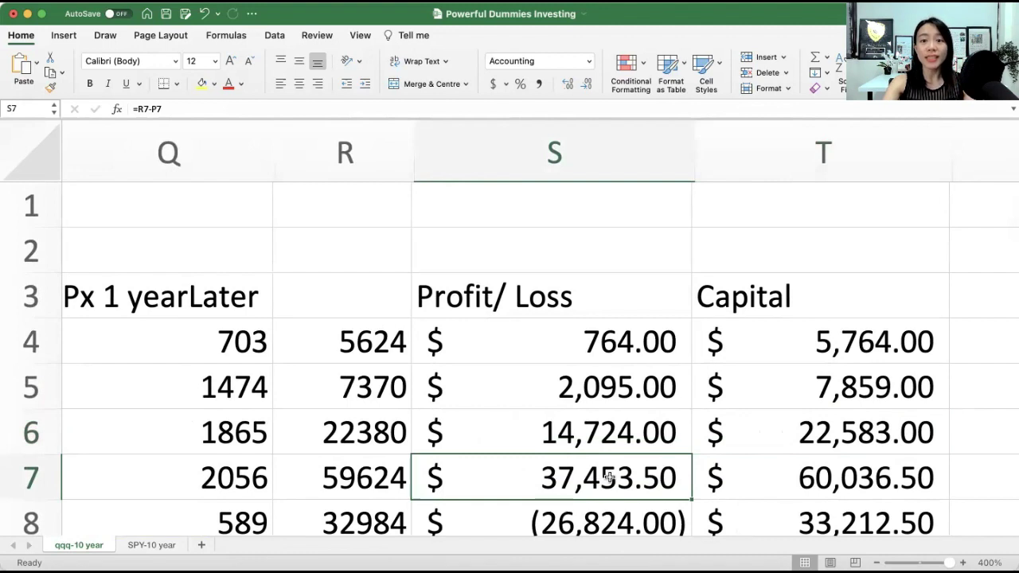
left_click(833, 484)
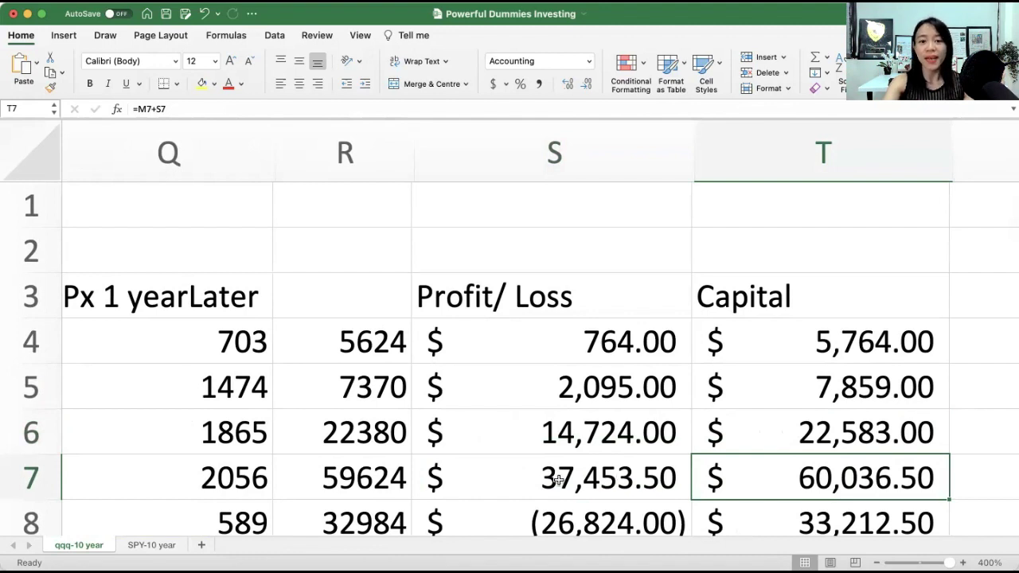
left_click(524, 522)
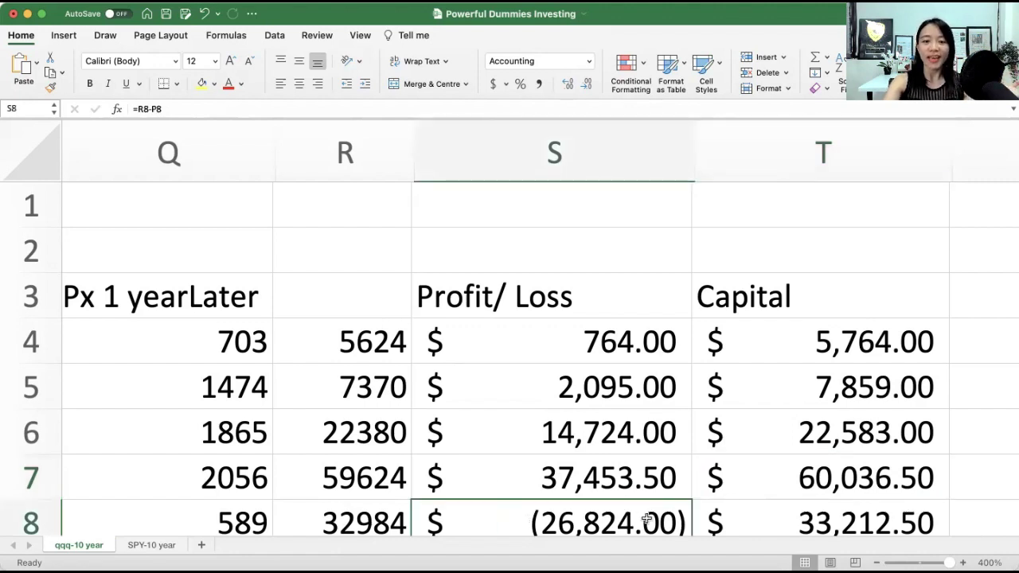
left_click(614, 485)
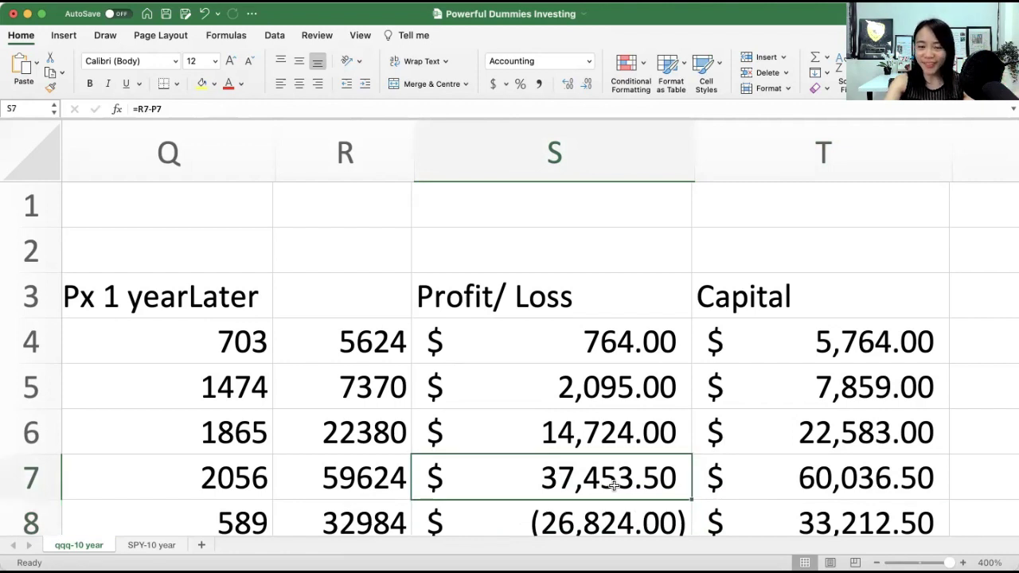
left_click(614, 515)
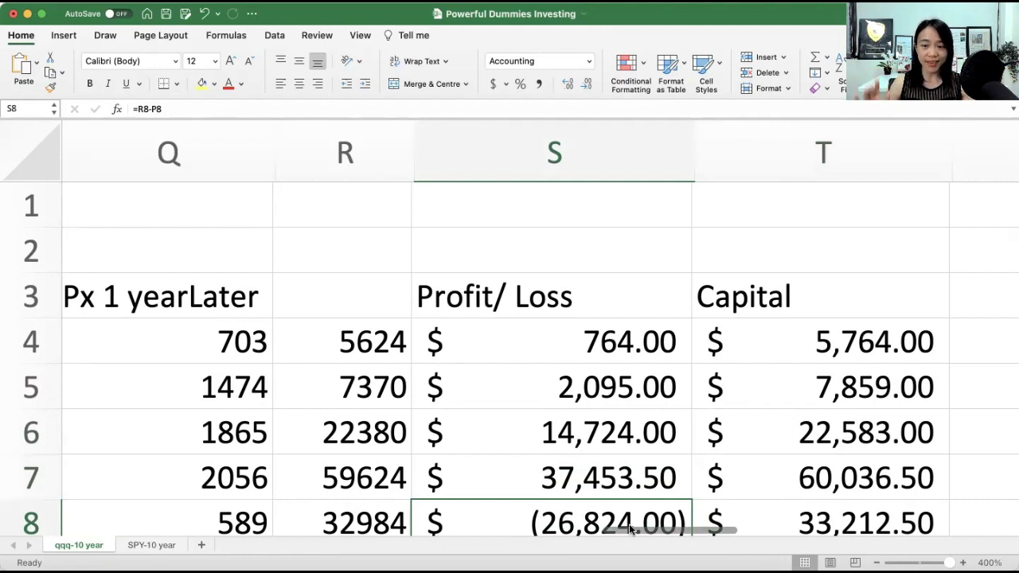
Step: Compare the capital in T7 with the row 8 profit/loss in S8 and capital in T8
left_click_drag(816, 330, 815, 476)
left_click(800, 476)
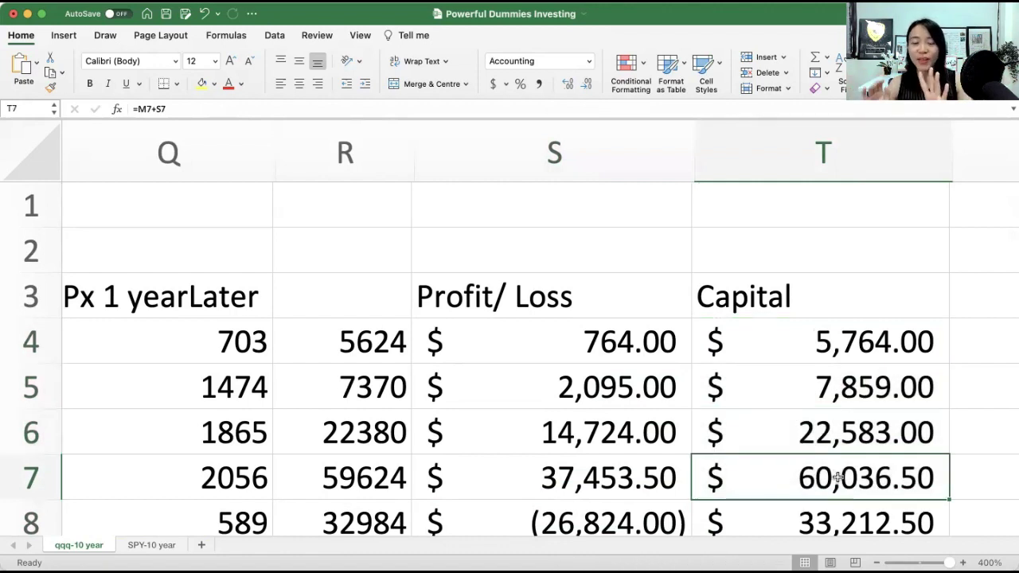
left_click(646, 519)
left_click(898, 514)
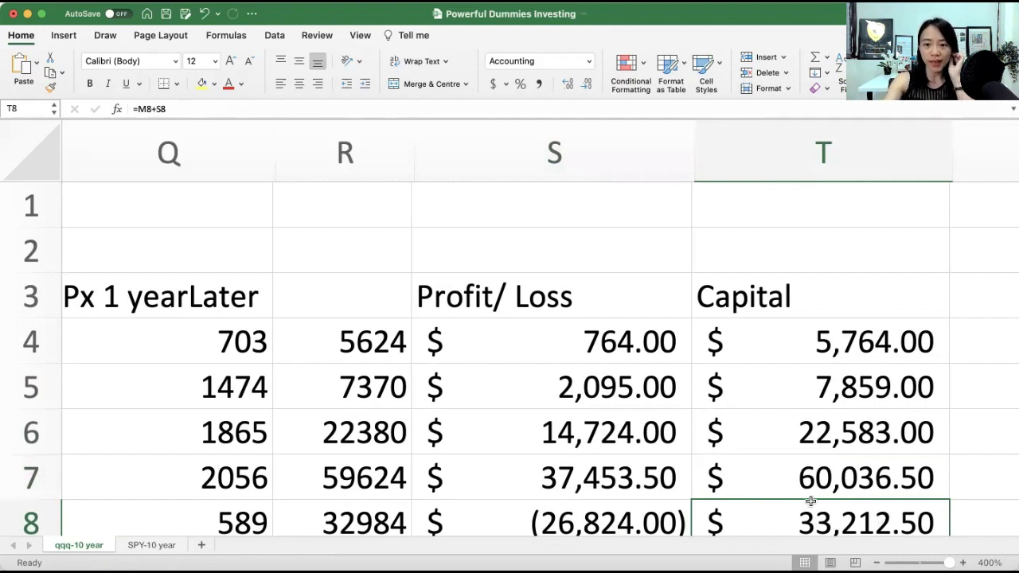
Step: Inspect the profit/loss and resulting capital for rows 9 and 10 in columns S and T
left_click(566, 507)
key("Return")
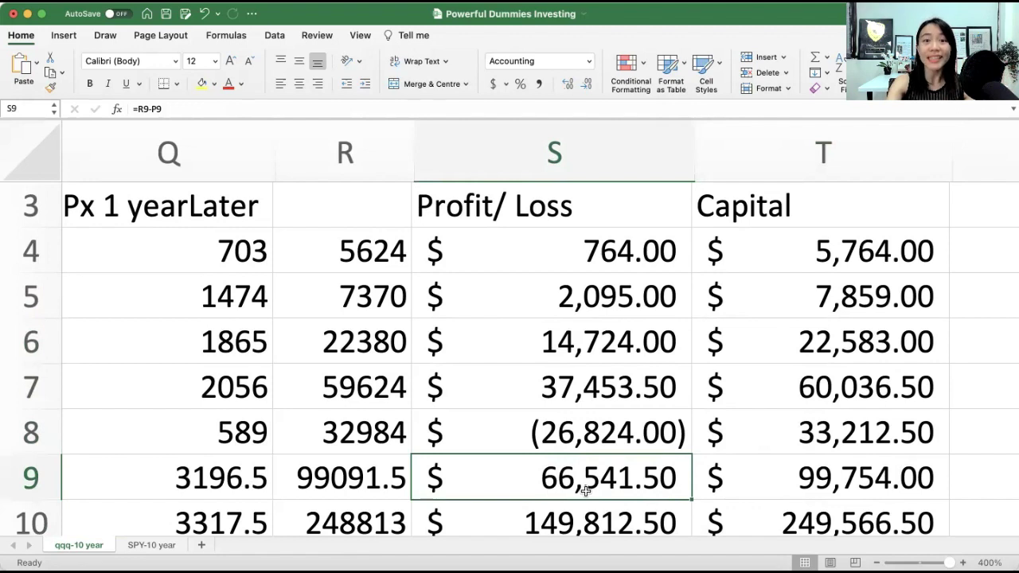
left_click(792, 493)
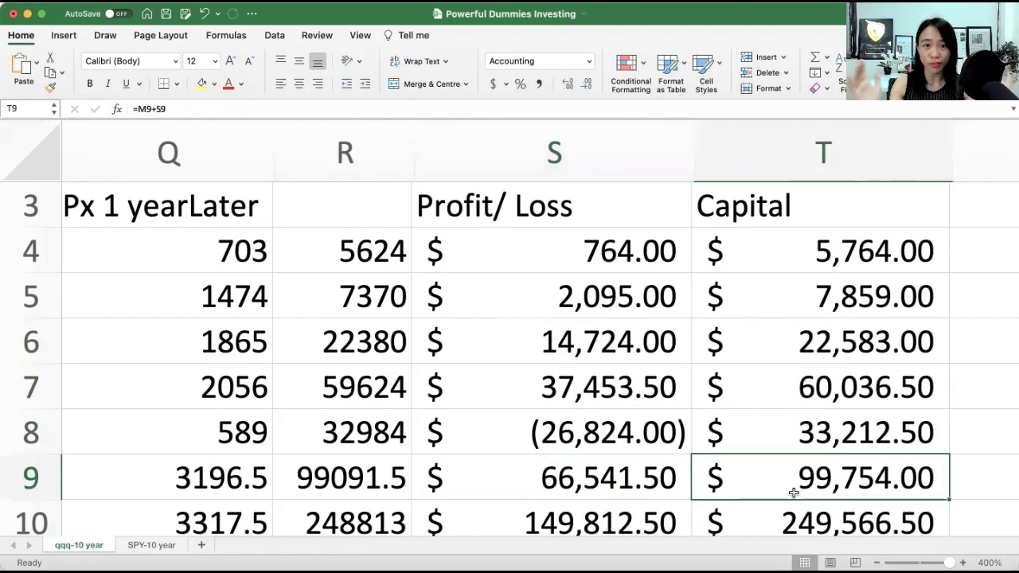
left_click(552, 521)
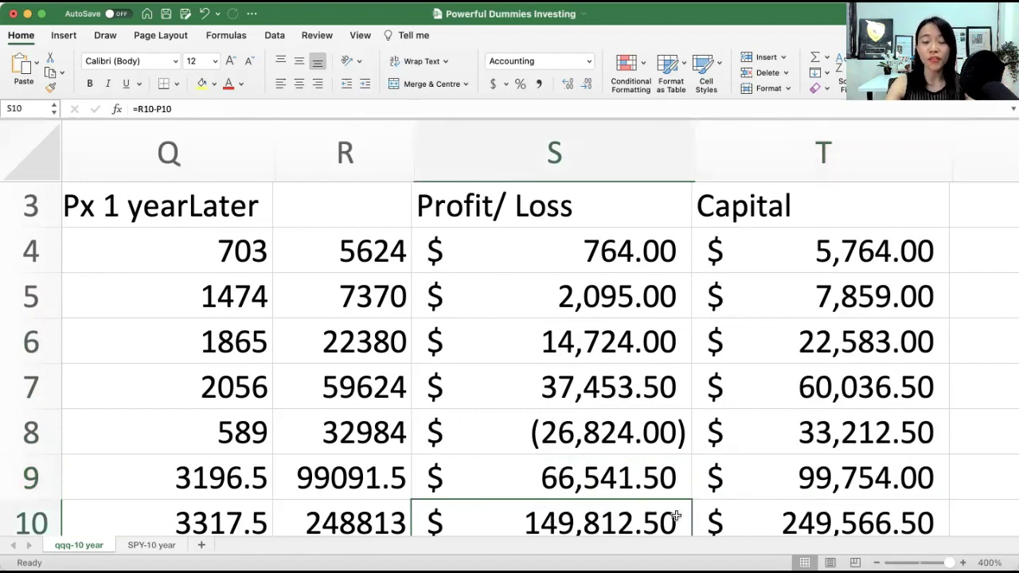
left_click(806, 520)
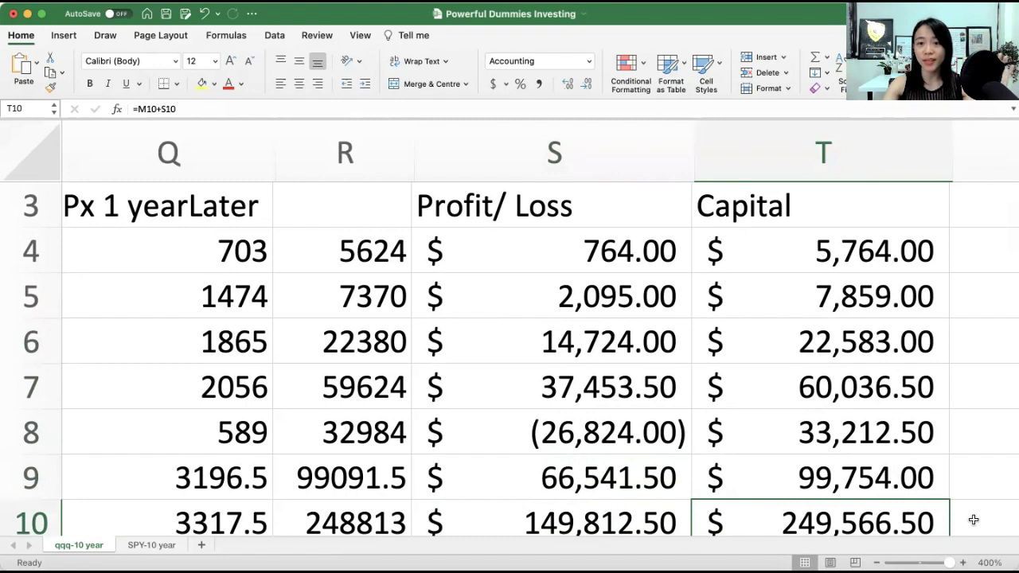
Step: Trace the year-by-year capital growth down the Capital column from T4 to T10
left_click(863, 266)
key("Down")
key("Down")
key("Down")
key("Down")
key("Down")
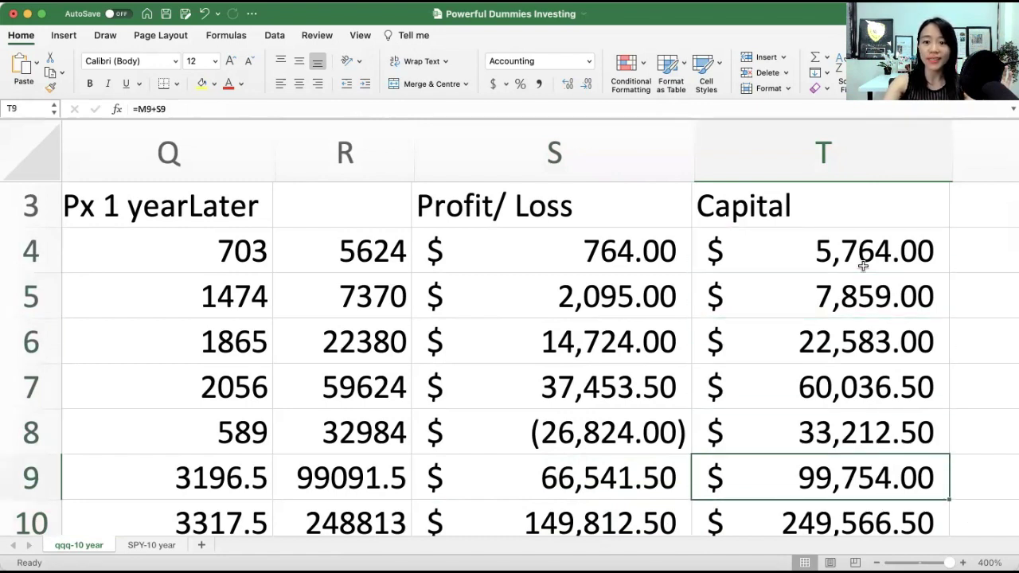
key("Down")
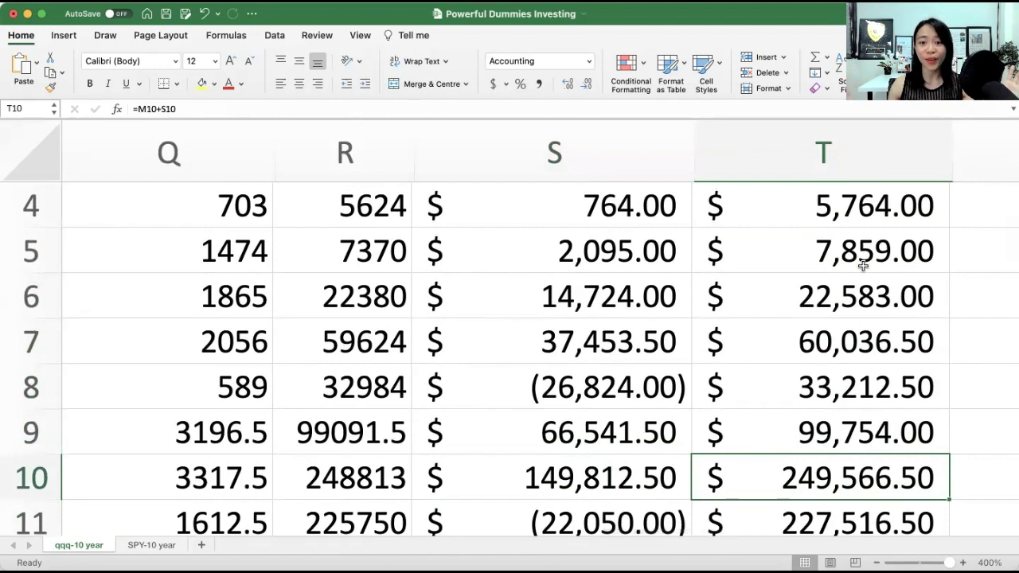
Step: Review the Profit/Loss column year by year from S10 down to S13
key("Left")
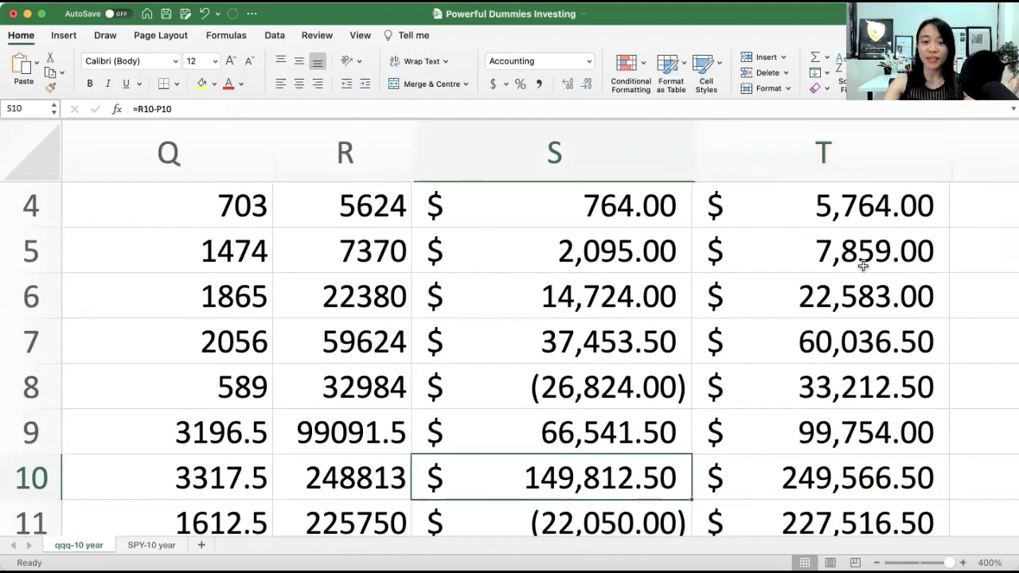
key("Down")
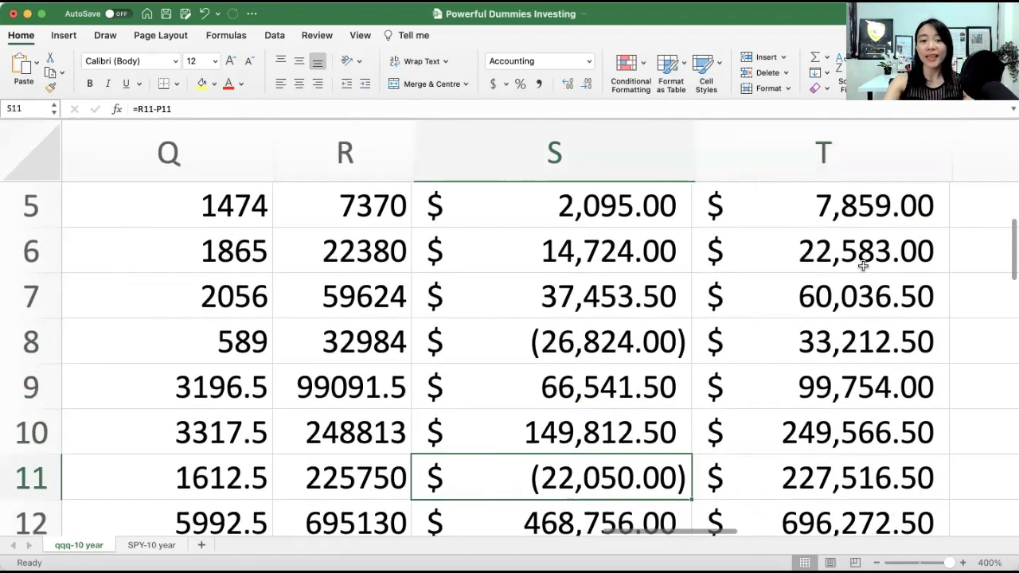
key("Down")
key("Down")
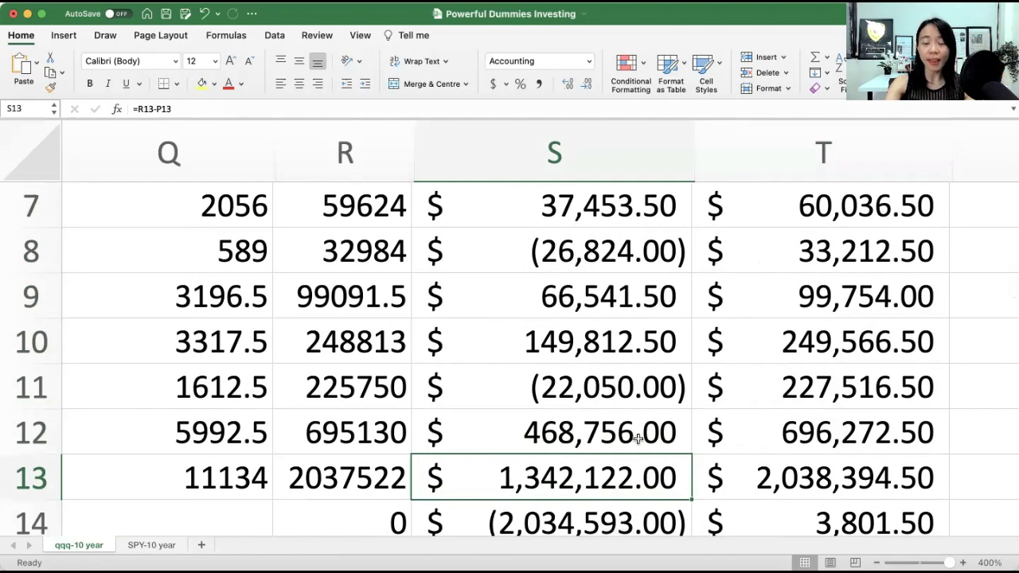
Step: Return to the full stock-versus-options comparison and locate the 2021 row at A14
scroll(441, 470, "left", 10)
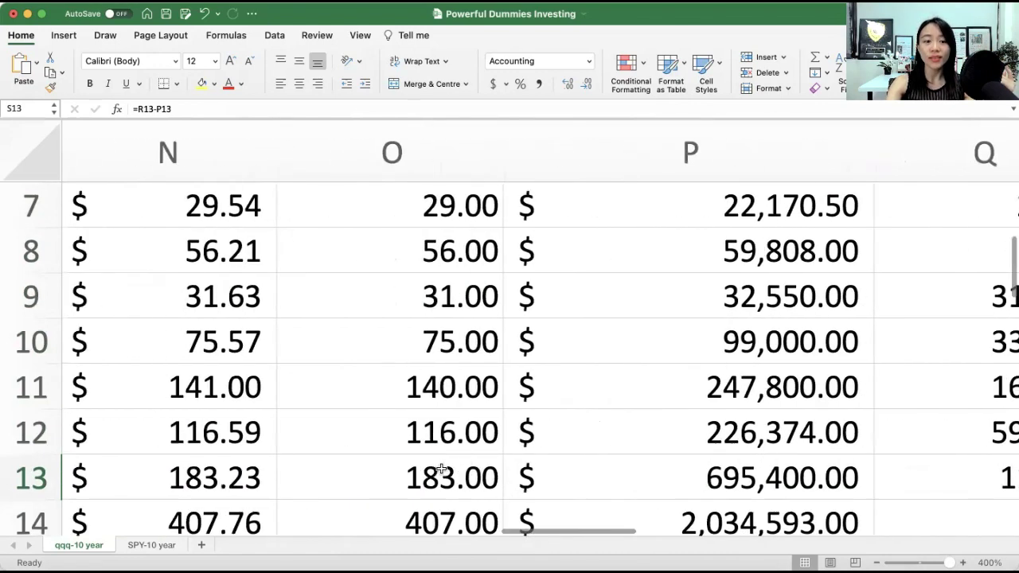
scroll(441, 470, "left", 15)
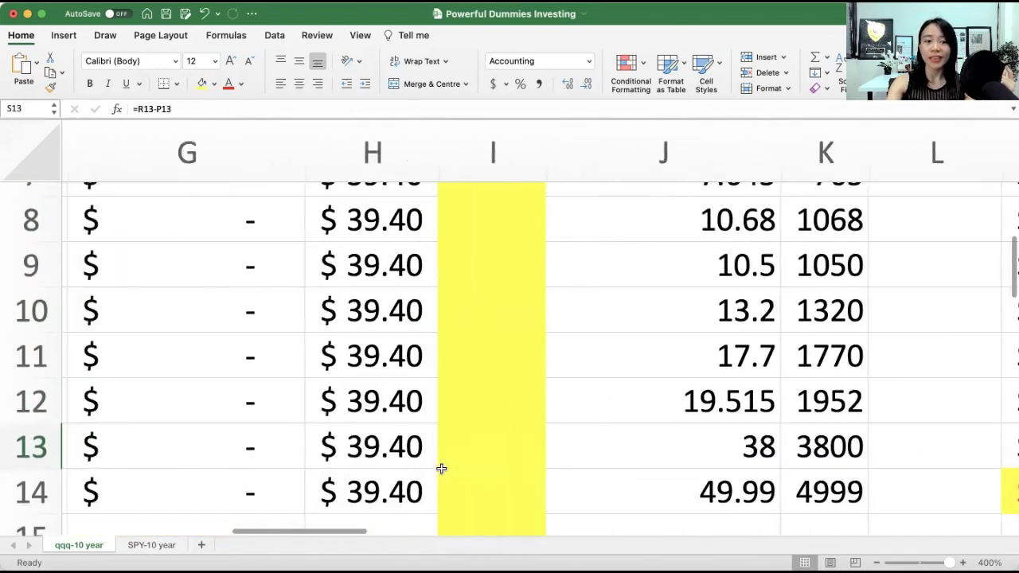
scroll(441, 470, "left", 5)
scroll(441, 470, "right", 10)
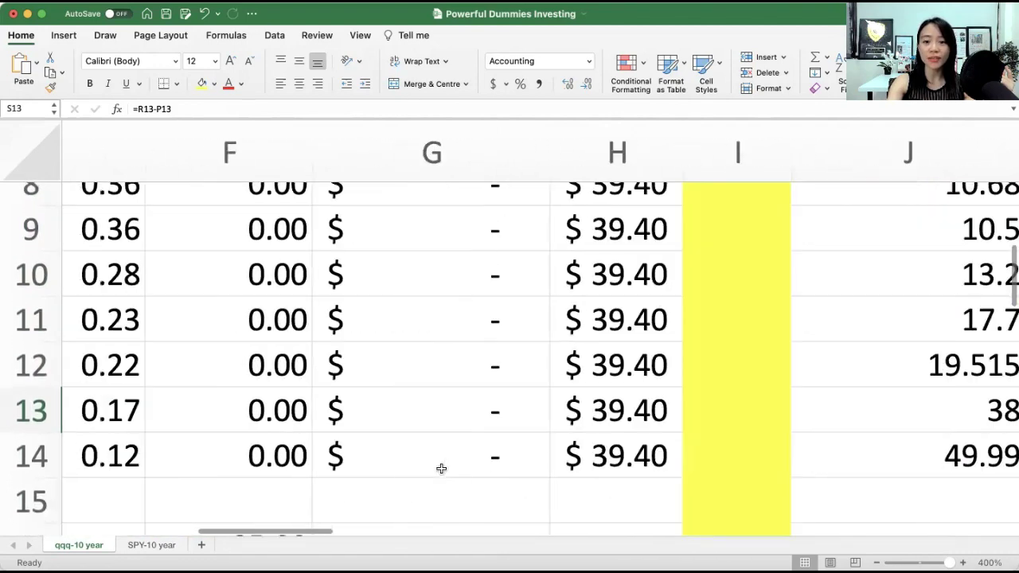
scroll(442, 468, "down", 8)
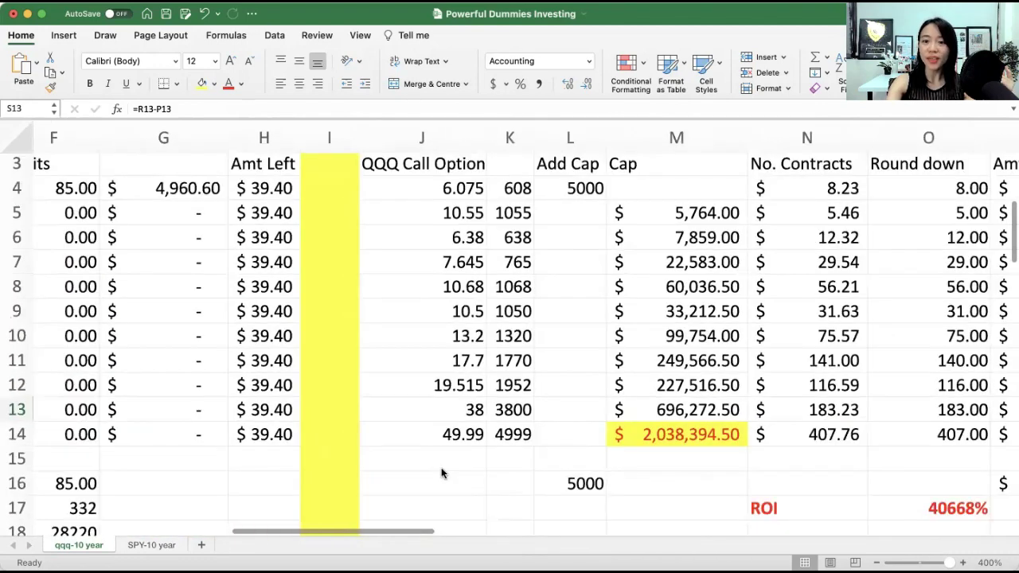
scroll(478, 382, "left", 8)
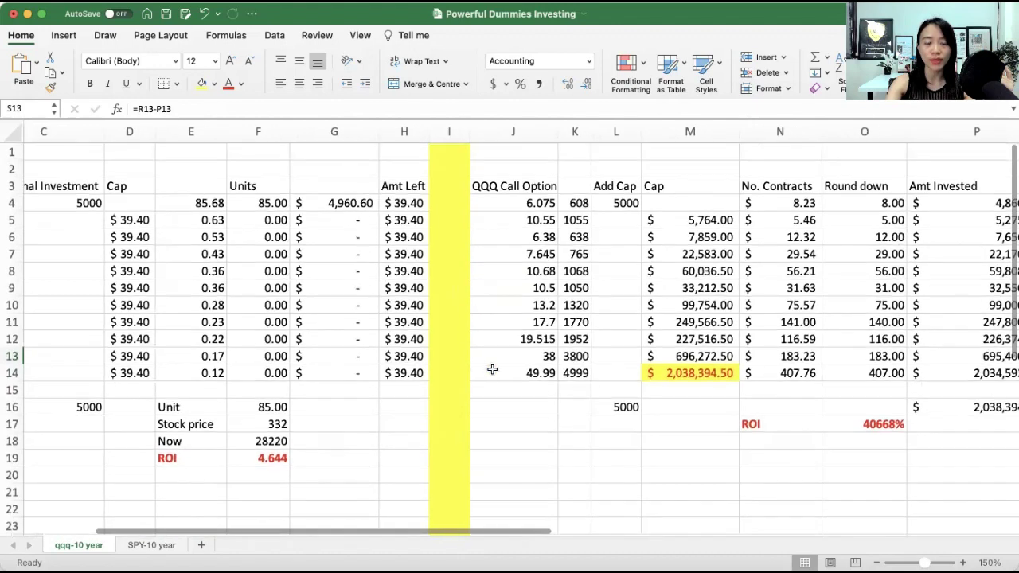
scroll(477, 370, "left", 3)
left_click(52, 374)
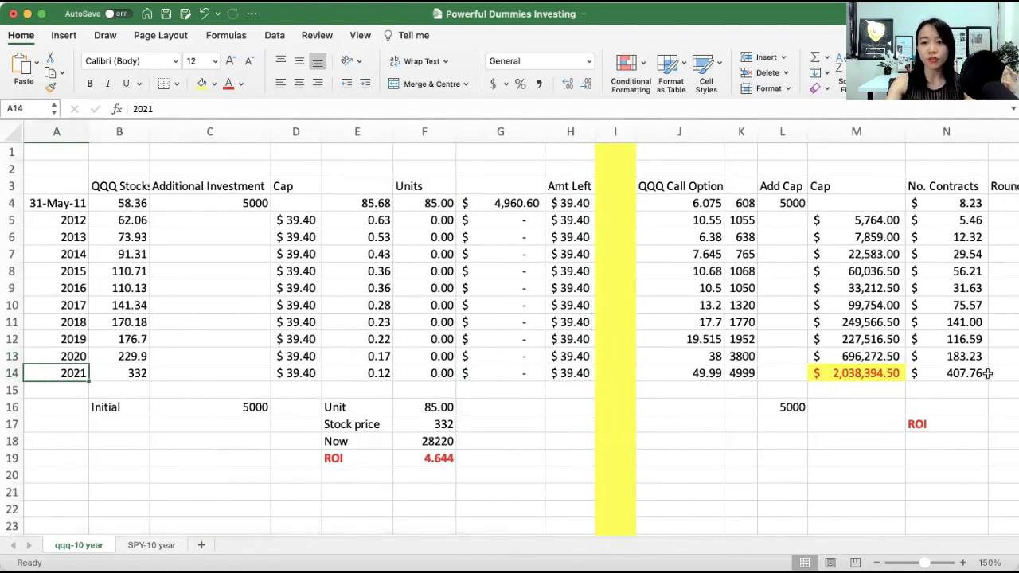
Step: Inspect the final call option capital for 2021 in the highlighted cell M14
scroll(972, 375, "right", 6)
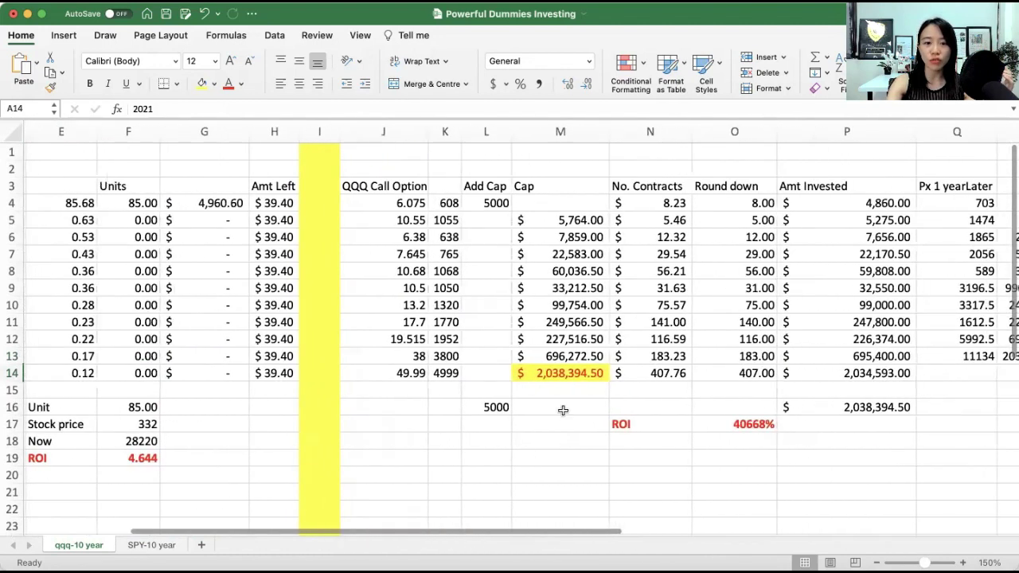
left_click(602, 369)
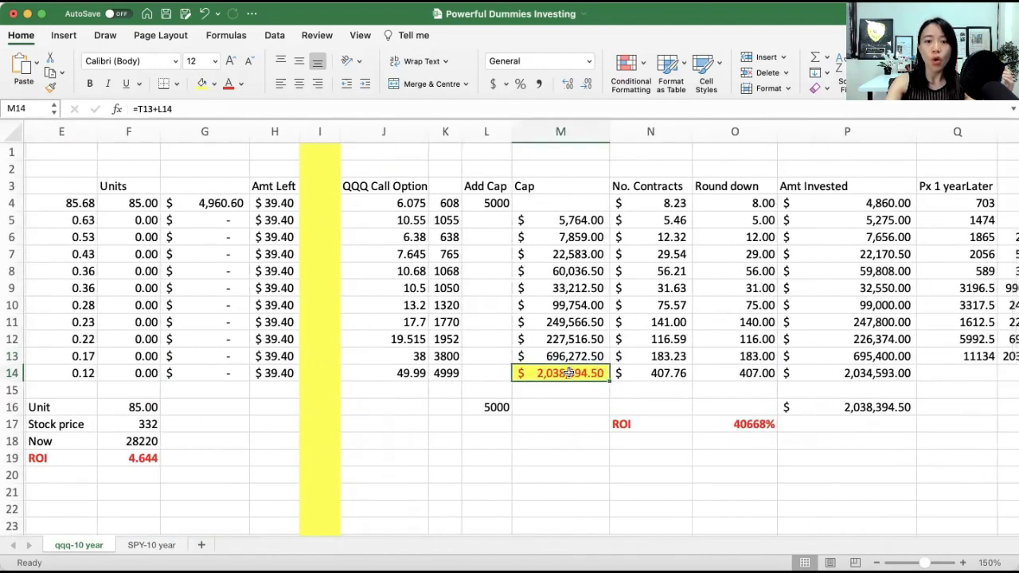
scroll(620, 382, "up", 8)
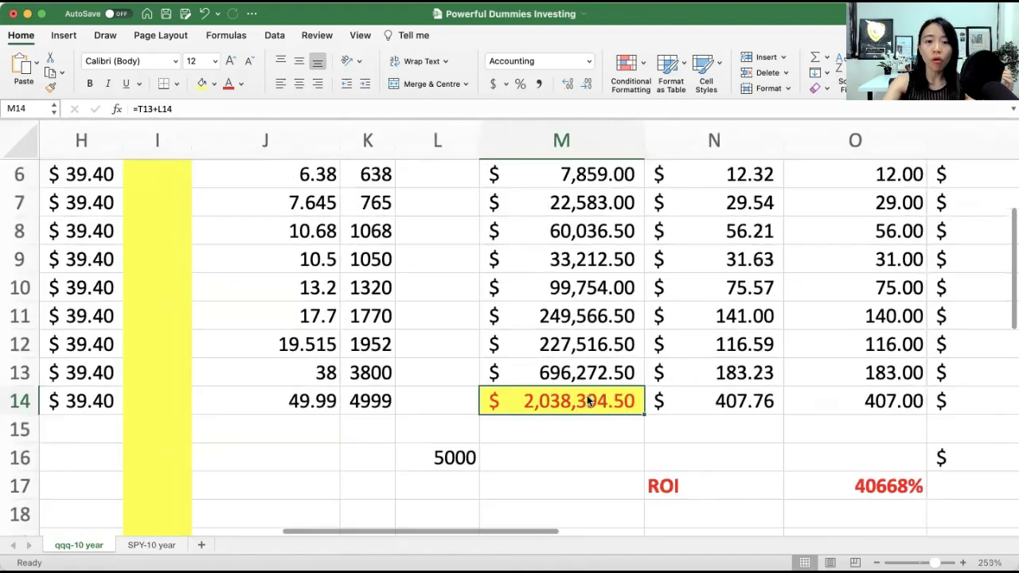
scroll(595, 403, "up", 5)
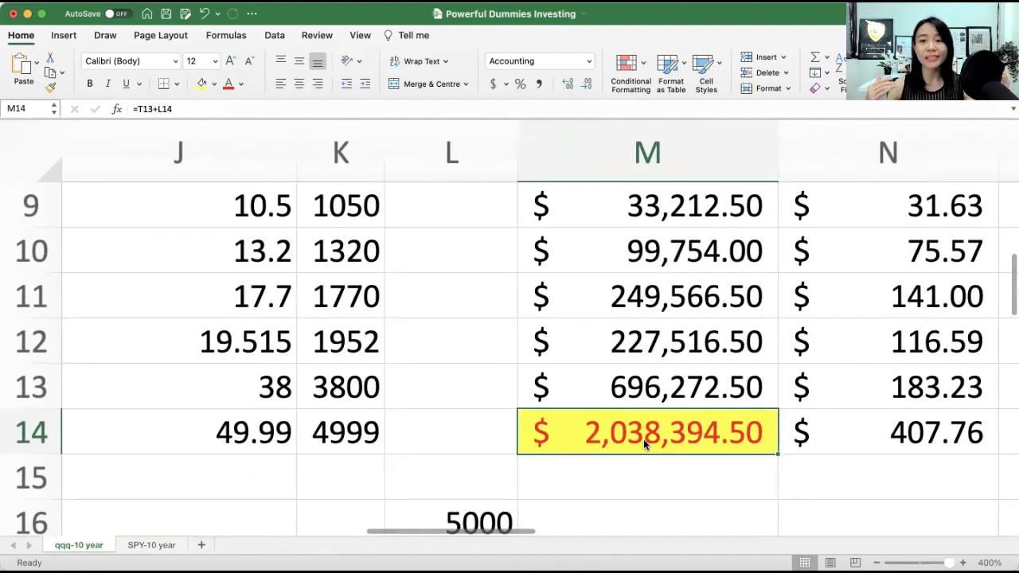